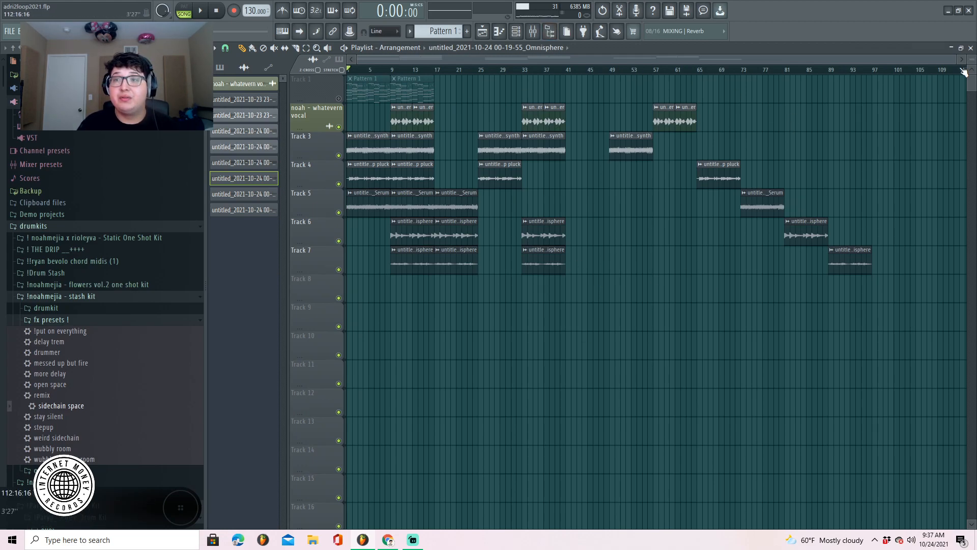
# - Play the full playlist arrangement from the start, check the system speaker volume, and stop playback
pyautogui.moveTo(956, 59); pyautogui.dragTo(958, 102)
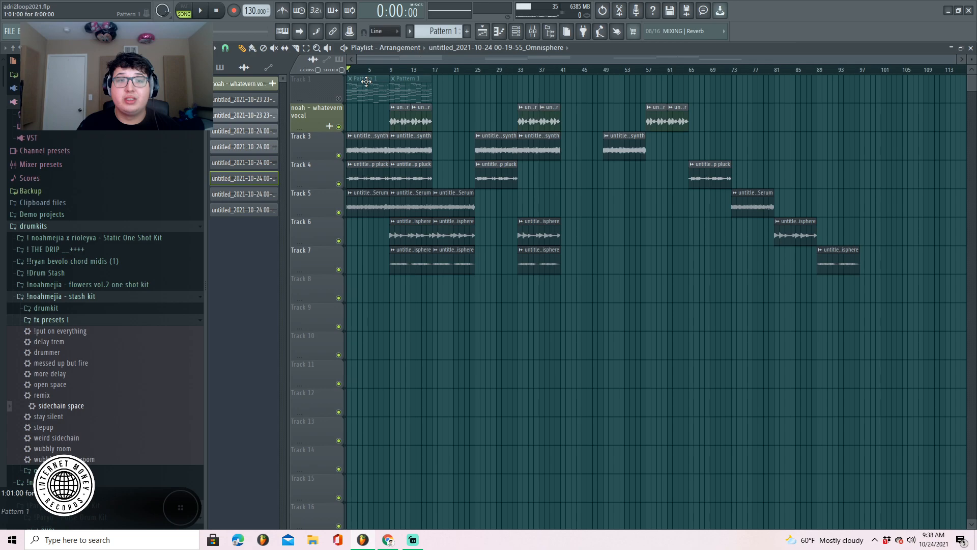
pyautogui.press('space')
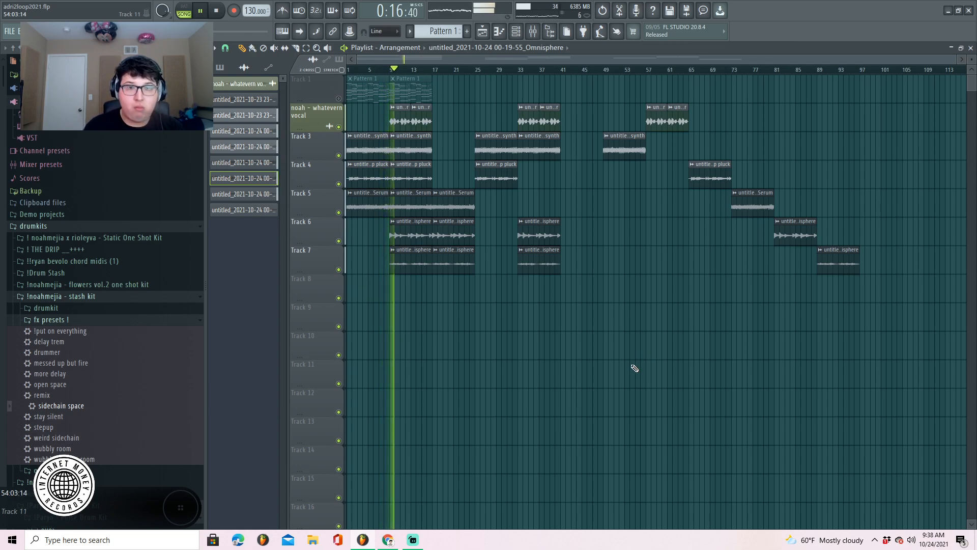
pyautogui.click(911, 540)
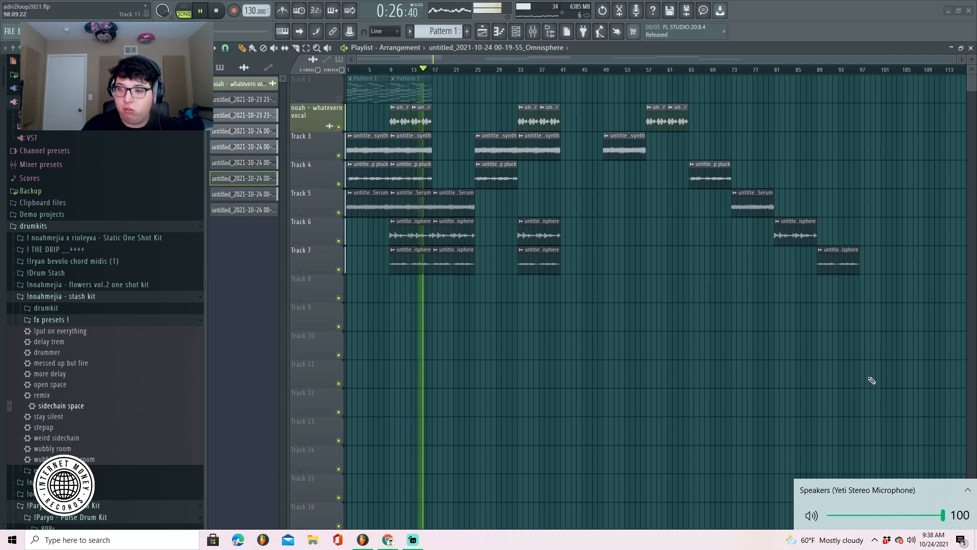
pyautogui.click(659, 339)
pyautogui.rightClick(663, 342)
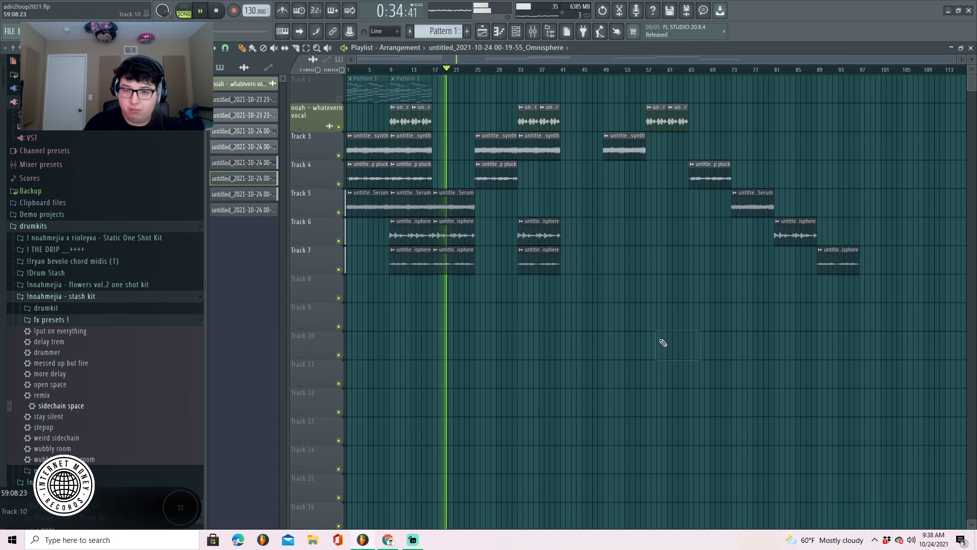
pyautogui.press('space')
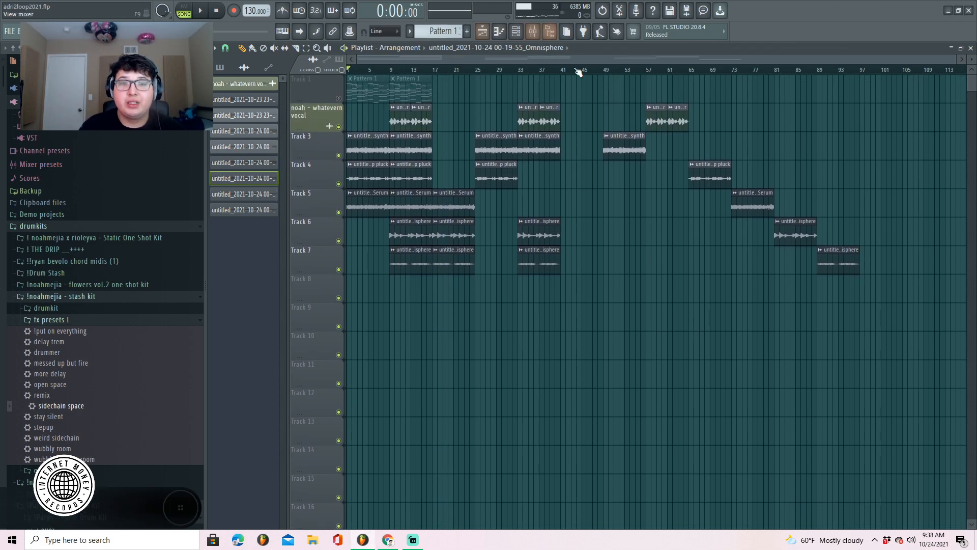
# - Mute Tracks 3, 4 and 5 in the playlist and unmute Track 1, which holds Pattern 1
pyautogui.moveTo(955, 59); pyautogui.dragTo(497, 61)
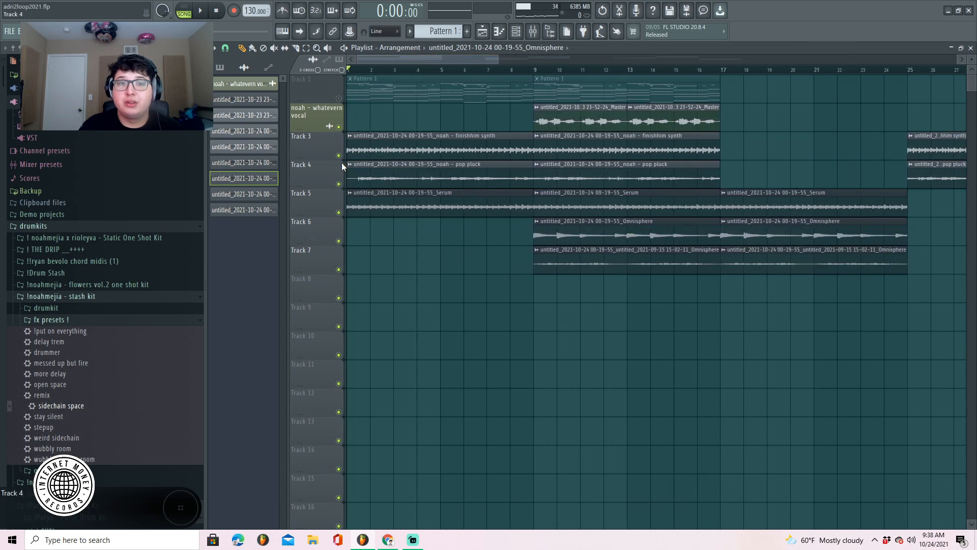
pyautogui.click(339, 155)
pyautogui.click(339, 184)
pyautogui.click(339, 212)
pyautogui.click(338, 98)
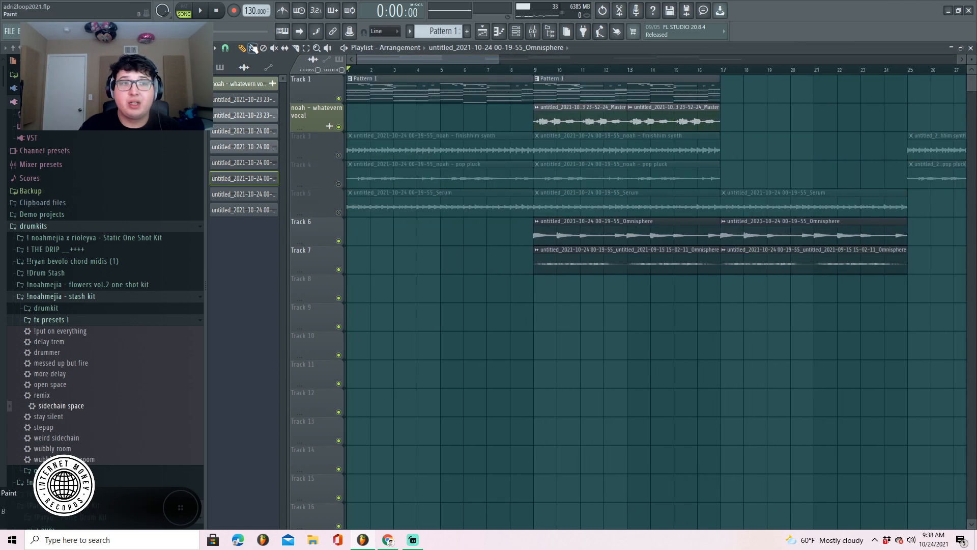
# - Inspect the finishhim synth channel's sample and miscellaneous settings, and expand the Static One Shot Kit folder in the browser
pyautogui.click(533, 31)
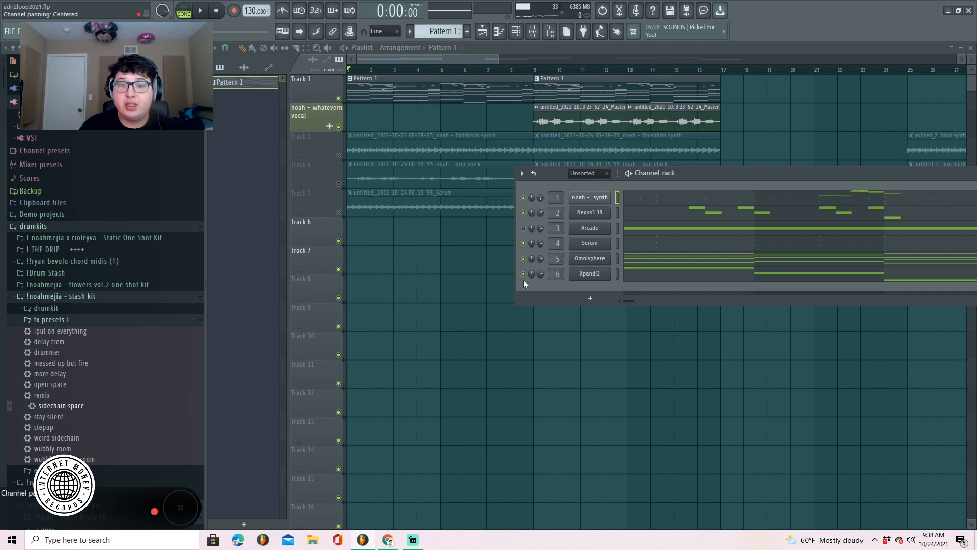
pyautogui.click(589, 199)
pyautogui.click(318, 205)
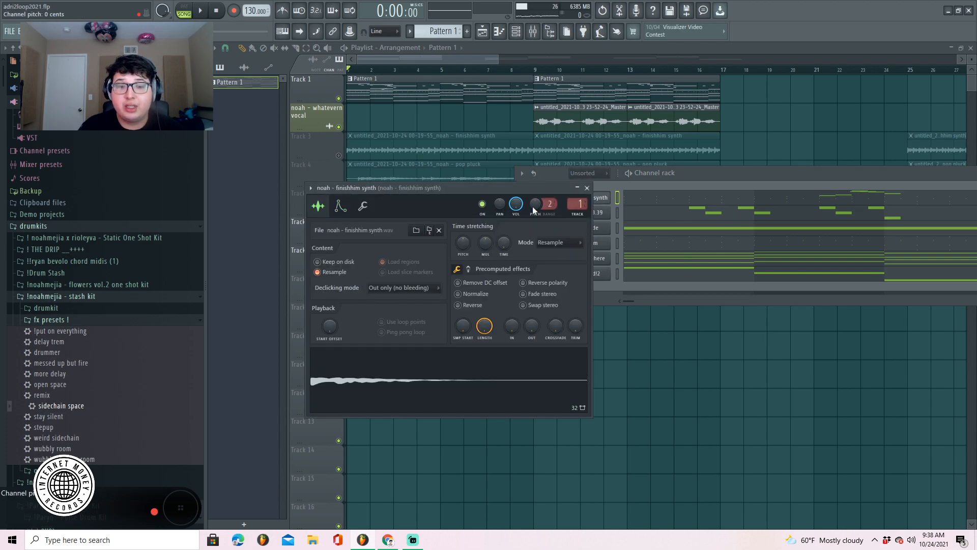
pyautogui.click(362, 206)
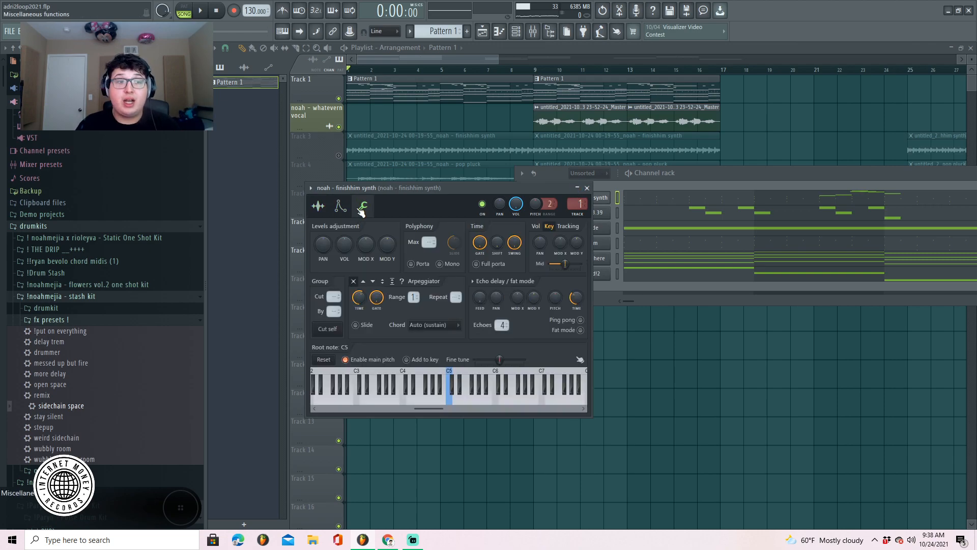
pyautogui.click(76, 243)
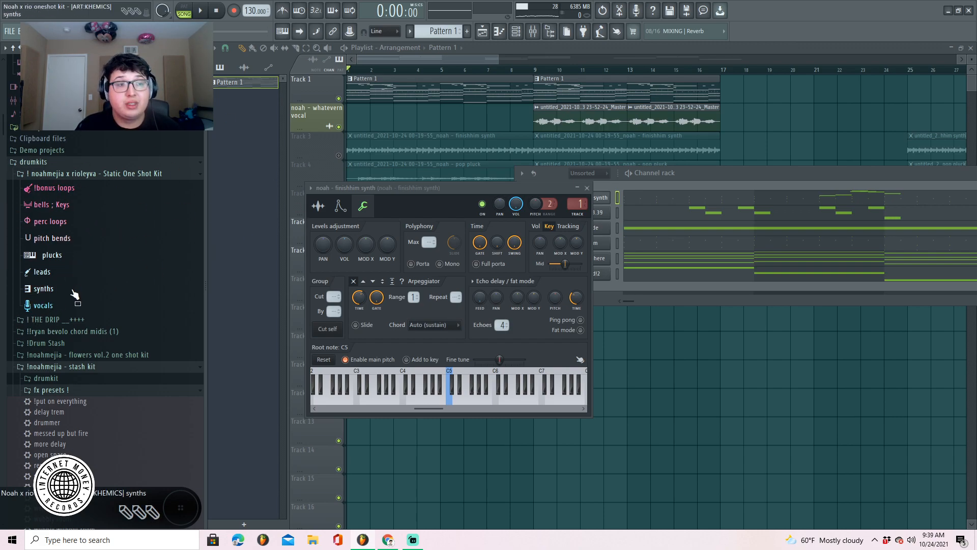
pyautogui.click(586, 188)
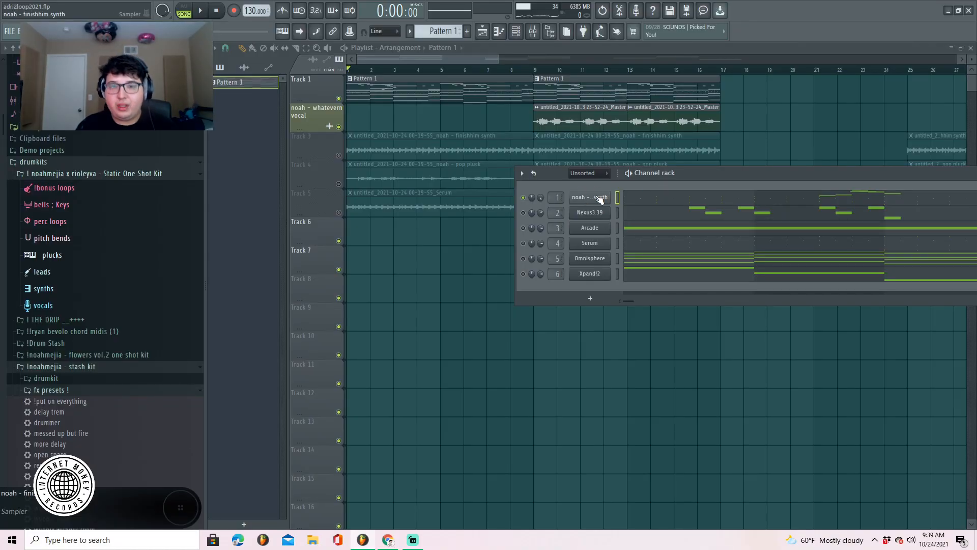
# - Reopen and close the finishhim synth sampler, and show the channel's notes in the piano roll
pyautogui.click(600, 198)
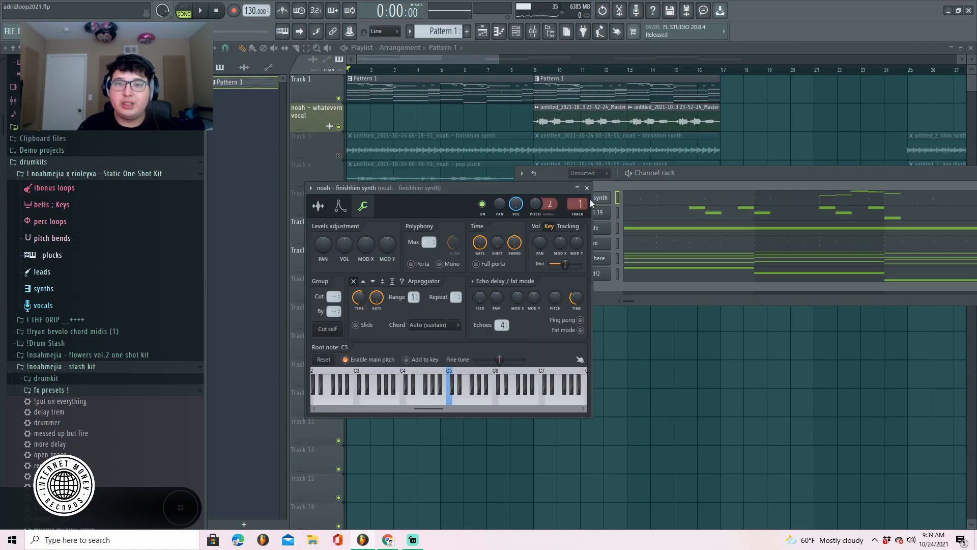
pyautogui.click(588, 189)
pyautogui.rightClick(606, 196)
pyautogui.click(646, 196)
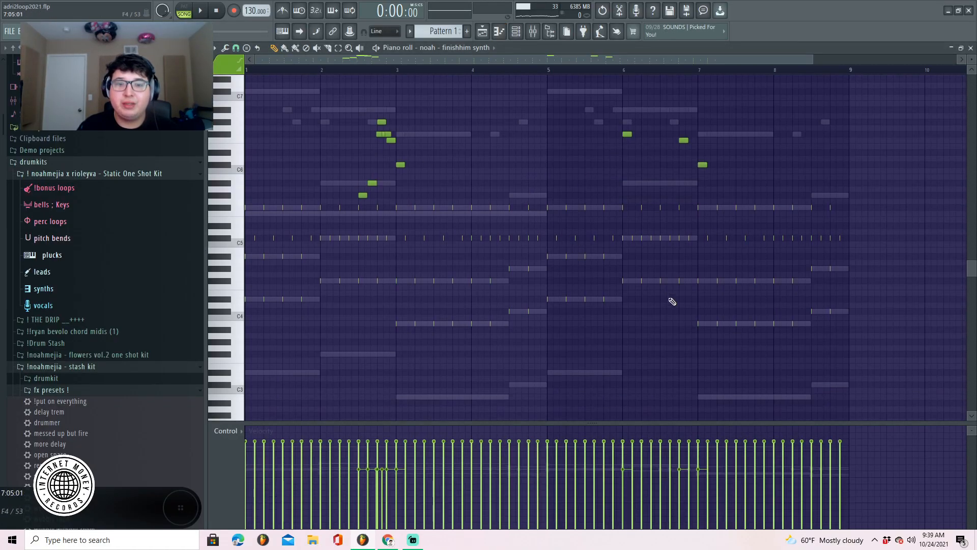
pyautogui.scroll(-1, 578, 255)
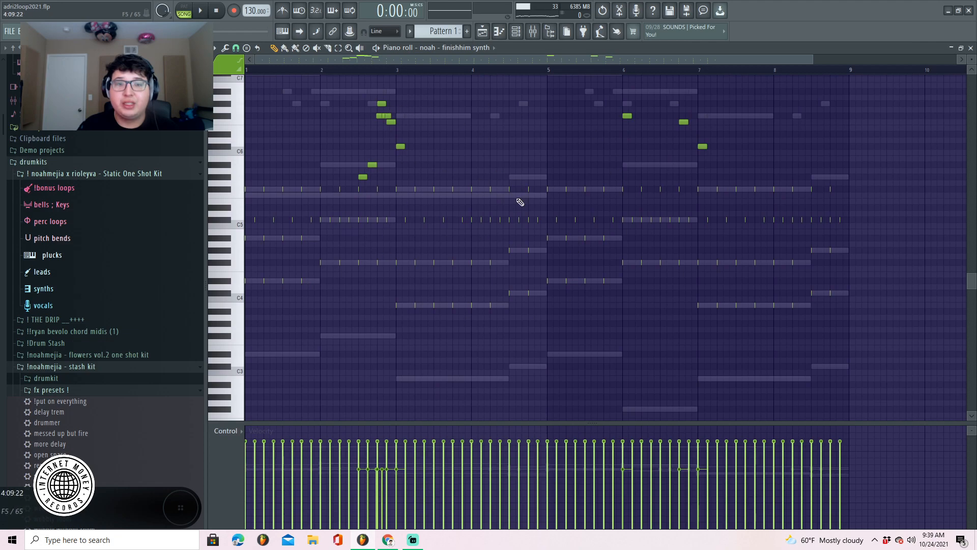
# - Review the finishhim synth's volume envelope and sample settings, and return to its piano roll
pyautogui.click(516, 31)
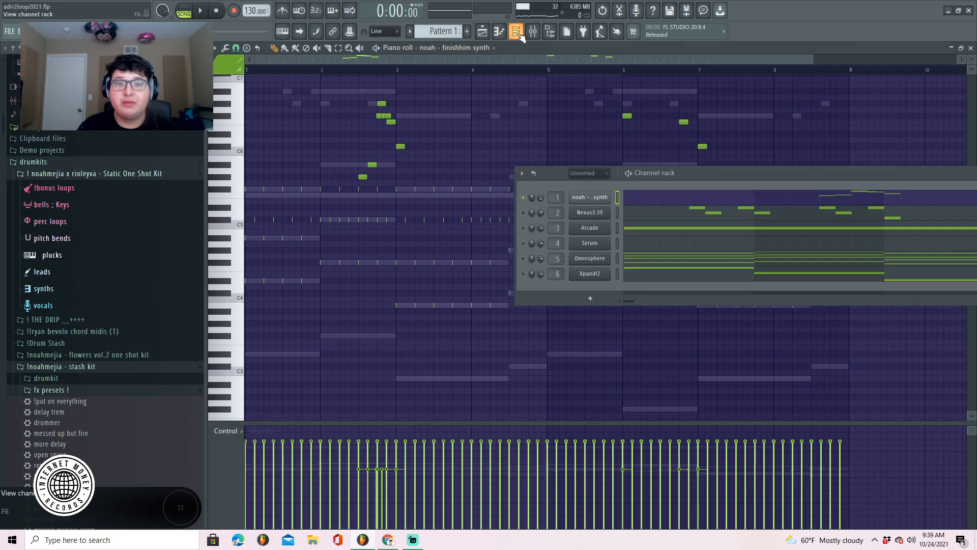
pyautogui.click(600, 197)
pyautogui.click(339, 206)
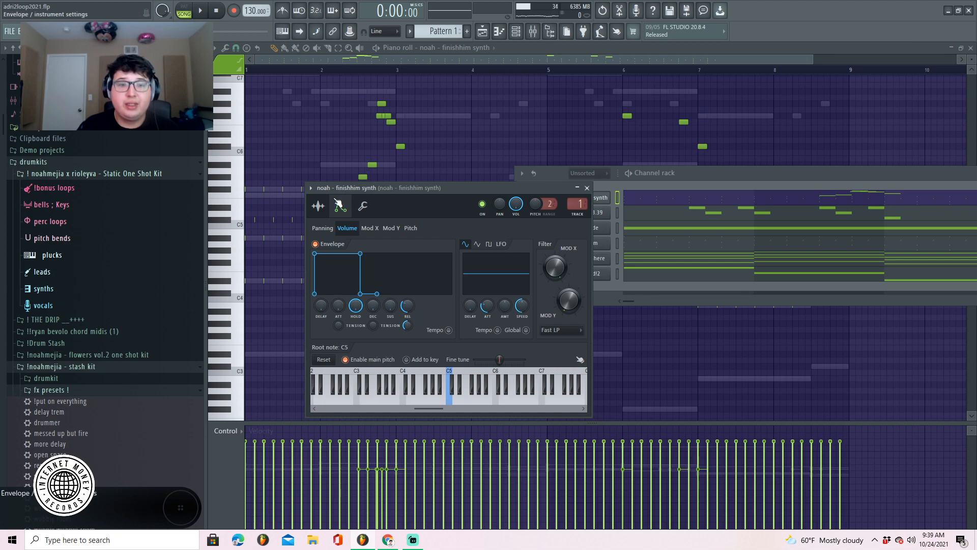
pyautogui.click(318, 206)
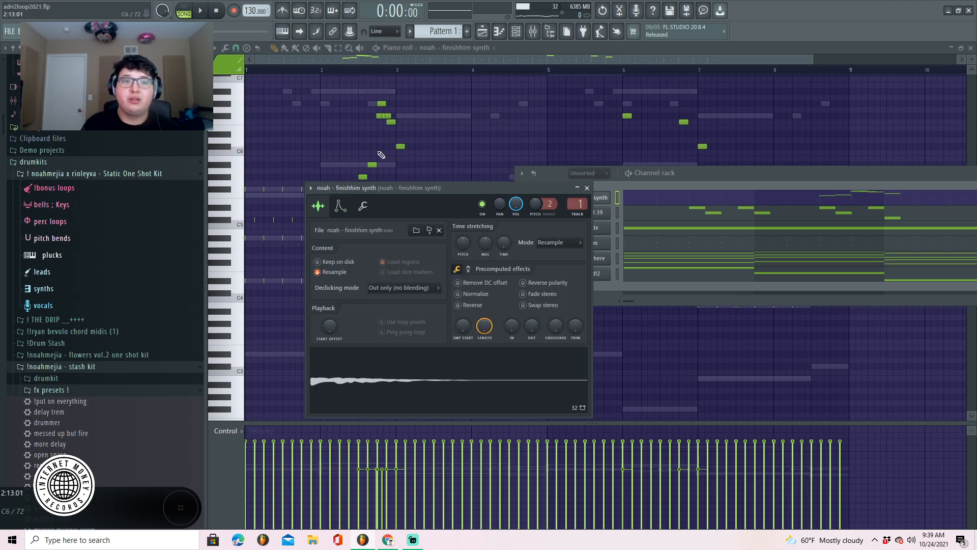
pyautogui.click(299, 128)
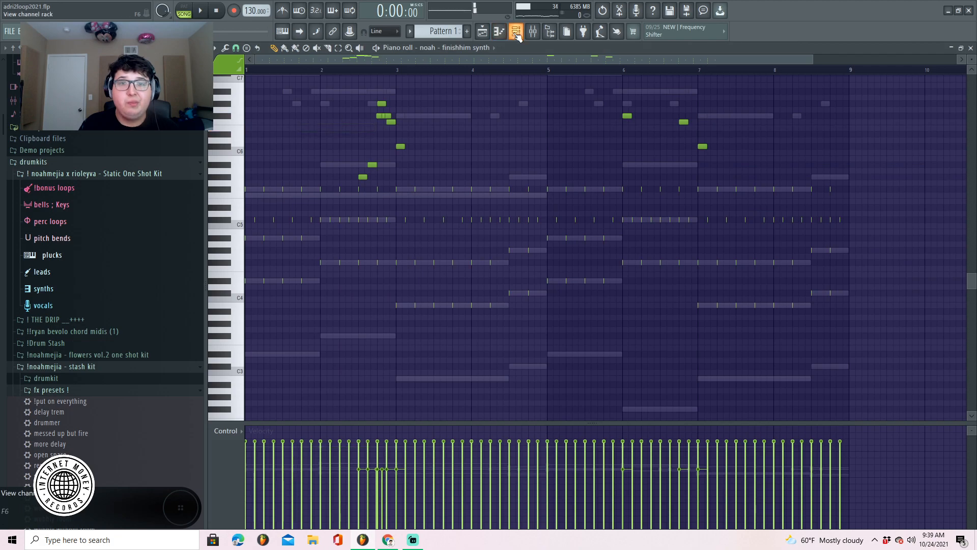
# - Play back the finishhim synth melody from the start of the pattern in the piano roll, and stop it
pyautogui.click(516, 32)
pyautogui.click(260, 72)
pyautogui.press('space')
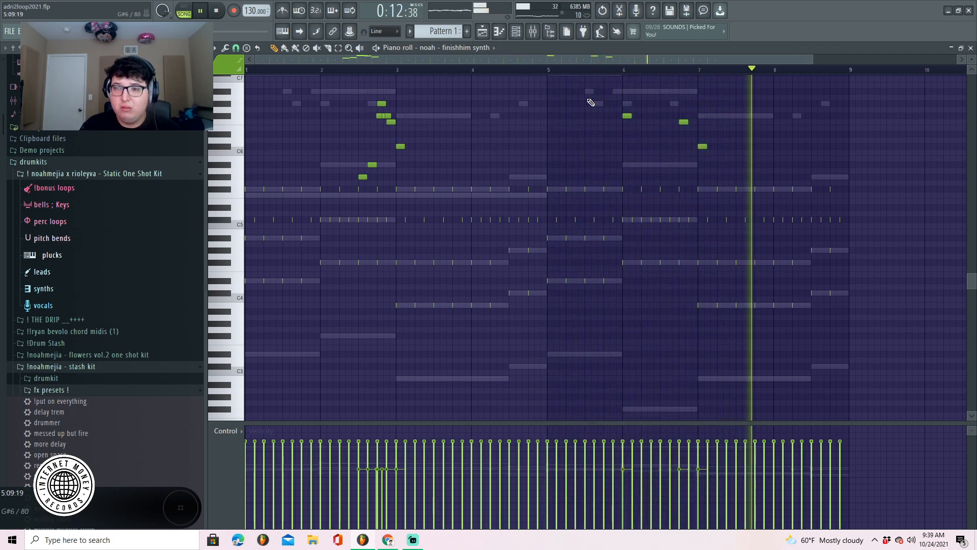
pyautogui.press('space')
# - Examine the ValhallaVintageVerb settings on the finishhim synth's mixer track and close the plugin
pyautogui.click(532, 31)
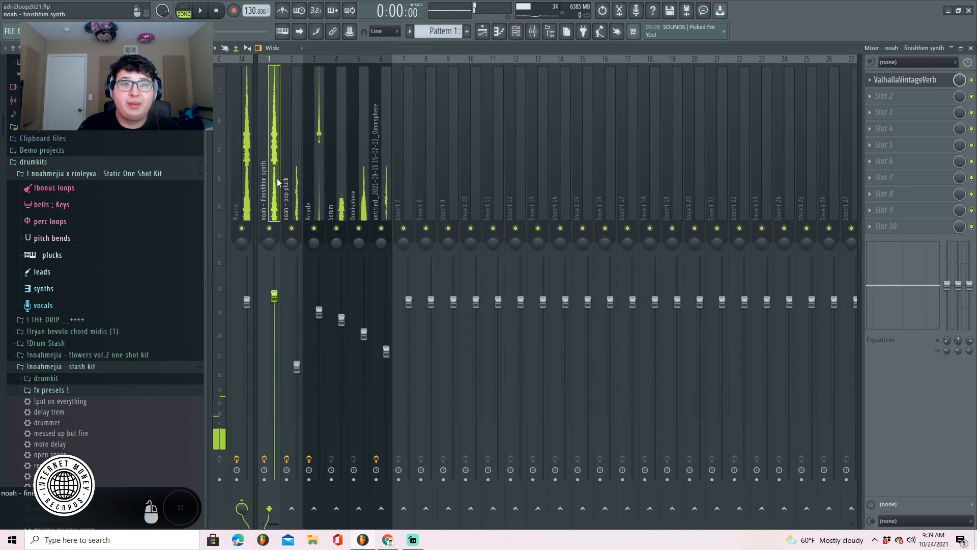
pyautogui.click(898, 80)
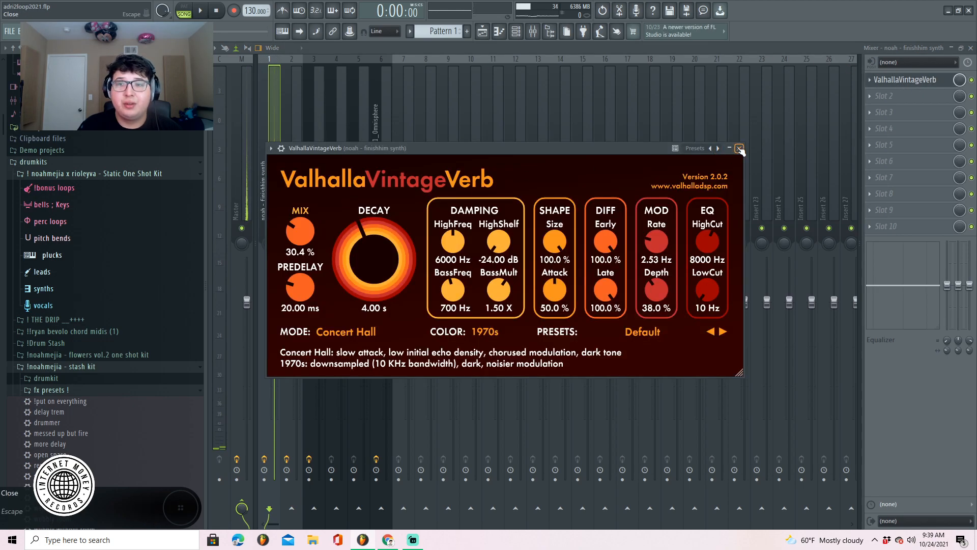
pyautogui.click(738, 149)
# - Return to the playlist and view the preset loaded in the Nexus3.39 channel, closing the plugin again
pyautogui.press('F5')
pyautogui.click(518, 32)
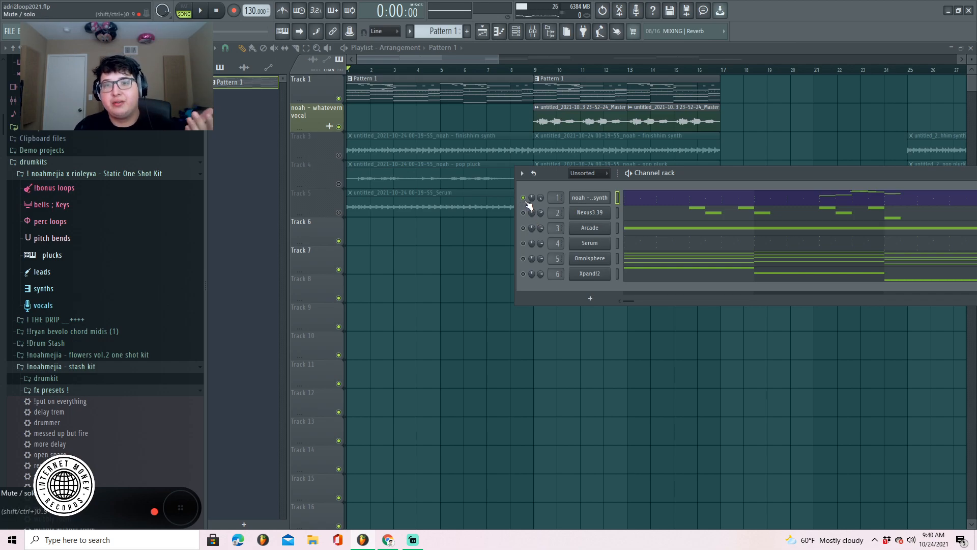
pyautogui.click(597, 212)
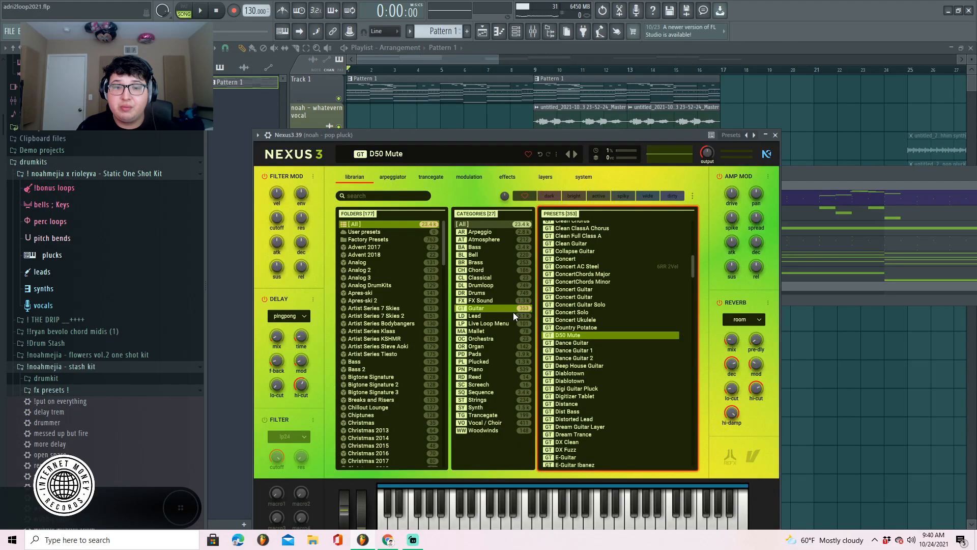
pyautogui.click(776, 134)
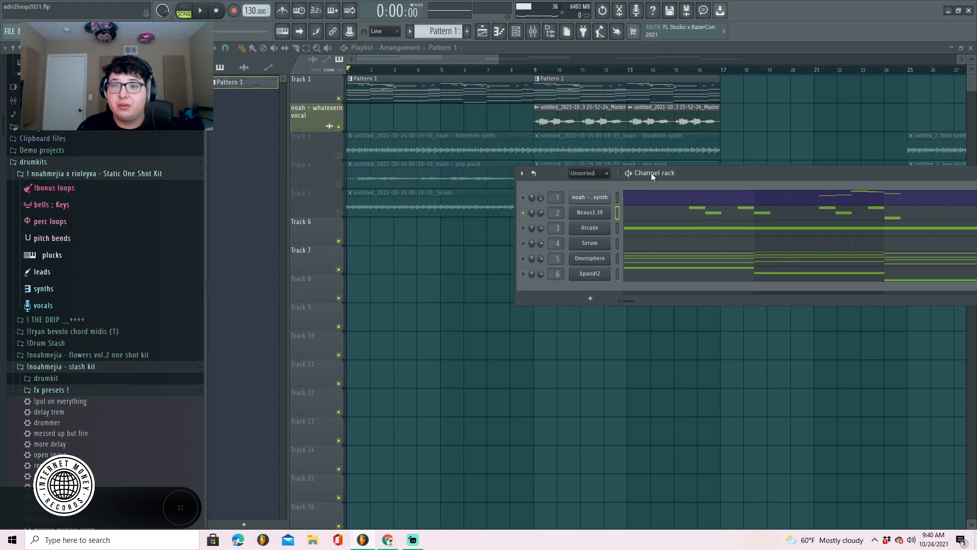
# - Show the Nexus3.39 channel's notes in the piano roll and play them back
pyautogui.rightClick(576, 213)
pyautogui.click(643, 216)
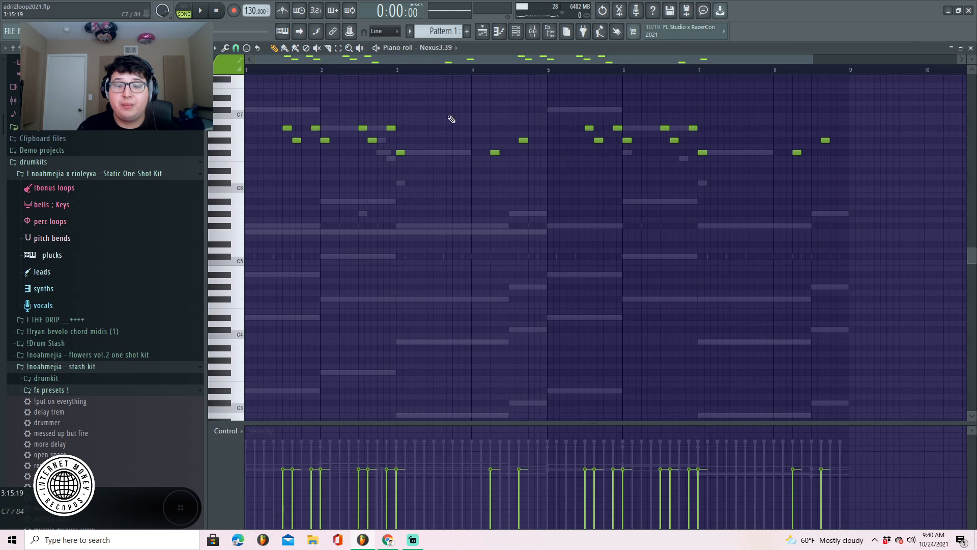
pyautogui.press('space')
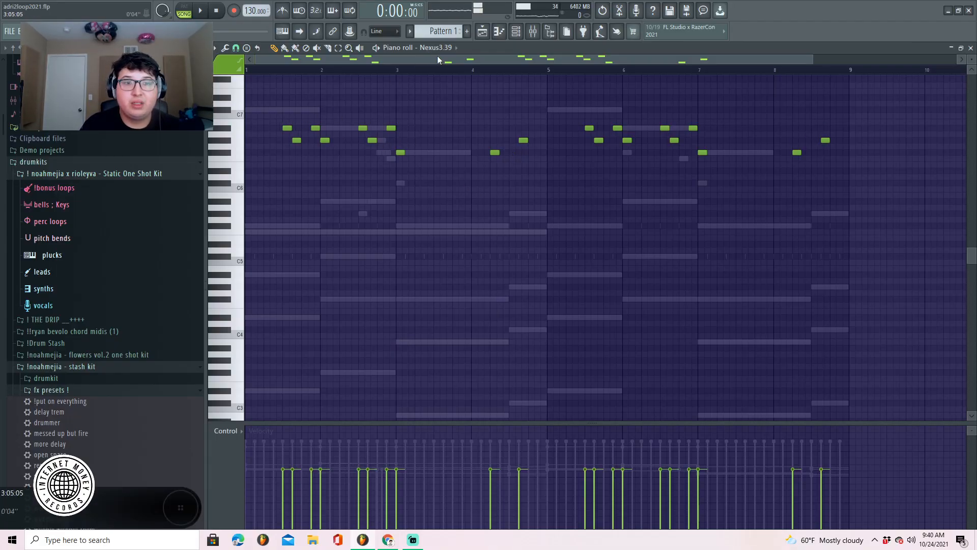
# - Examine the ValhallaVintageVerb and Fruity parametric EQ 2 effects on the pop pluck mixer track
pyautogui.click(532, 31)
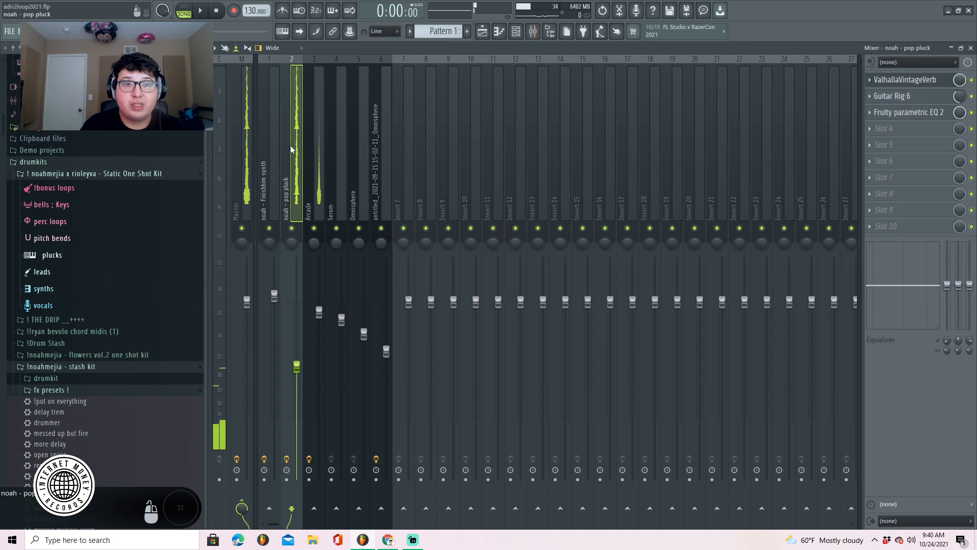
pyautogui.click(904, 80)
pyautogui.click(910, 113)
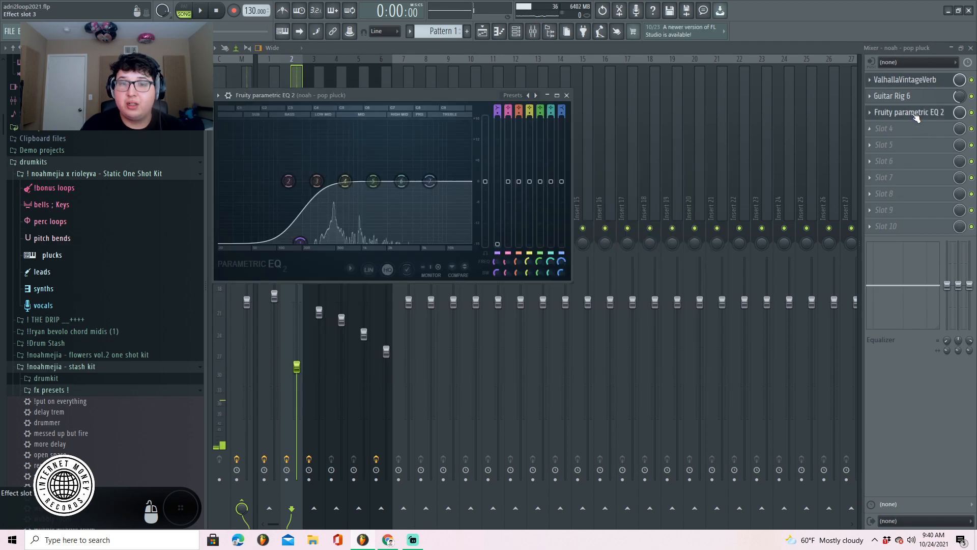
pyautogui.click(567, 96)
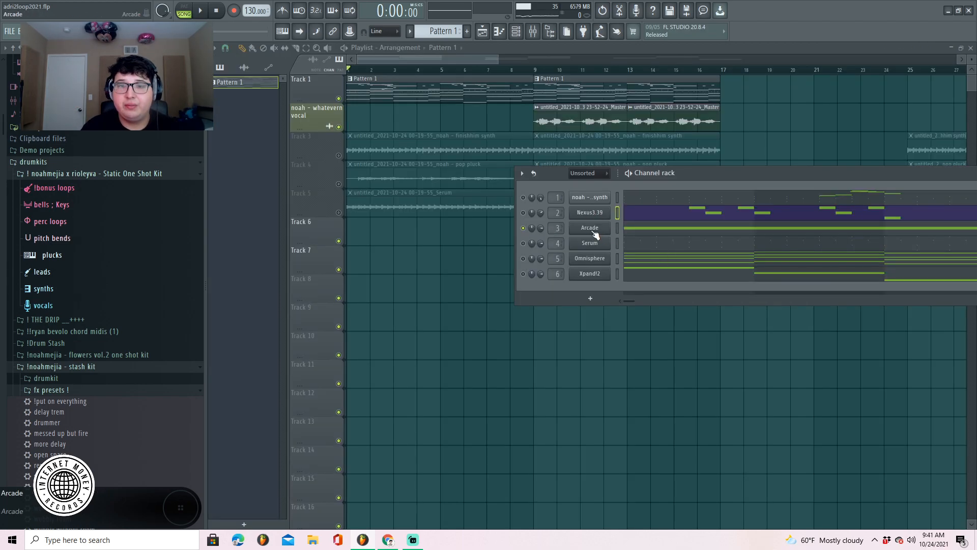
# - View the Arcade channel's instrument, and play its sustained note in the piano roll
pyautogui.click(594, 232)
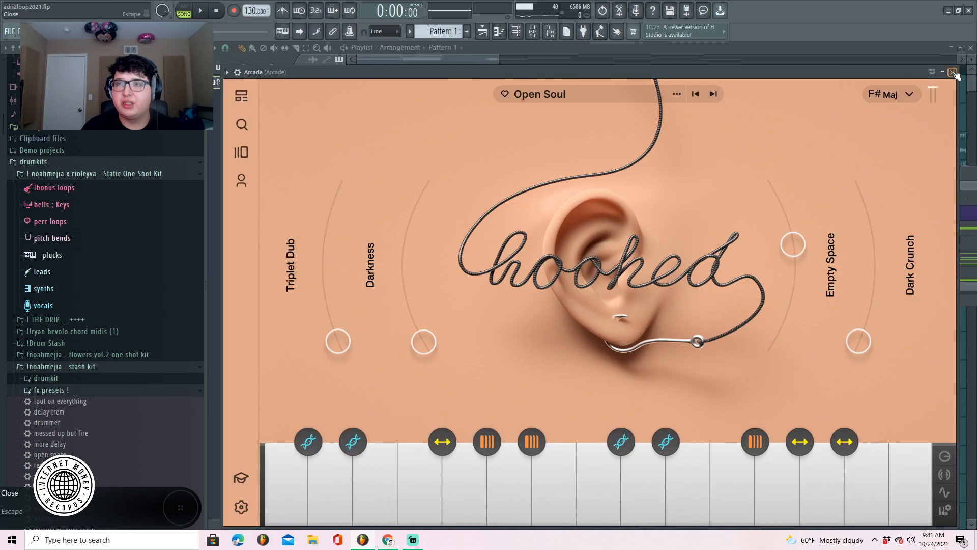
pyautogui.click(953, 73)
pyautogui.rightClick(597, 232)
pyautogui.click(633, 227)
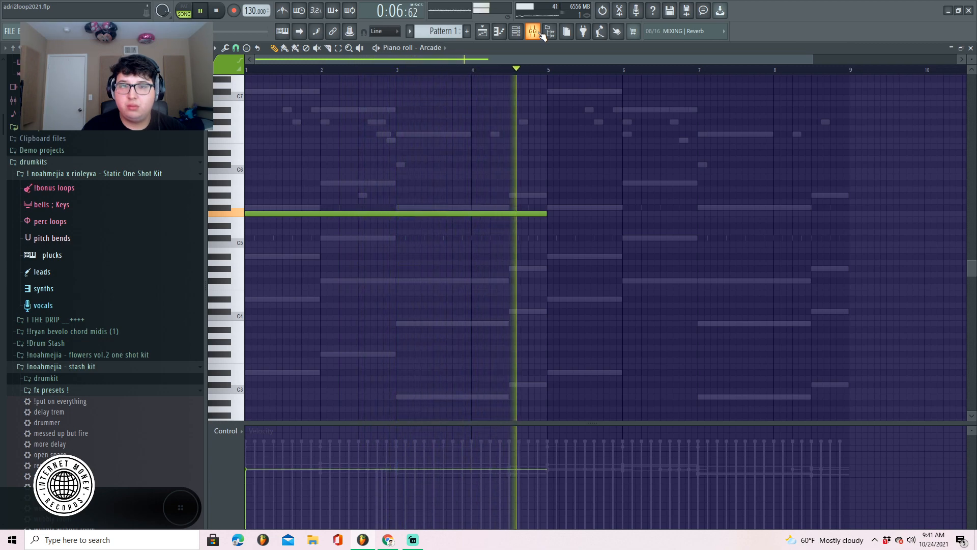
# - Check the effects on the Arcade mixer track, stop playback, and return to the playlist
pyautogui.click(539, 32)
pyautogui.press('space')
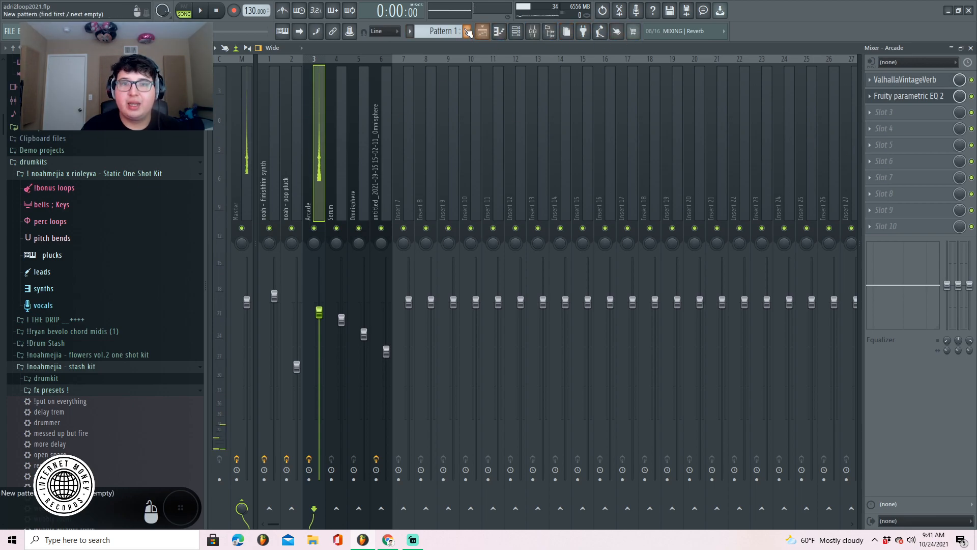
pyautogui.press('F5')
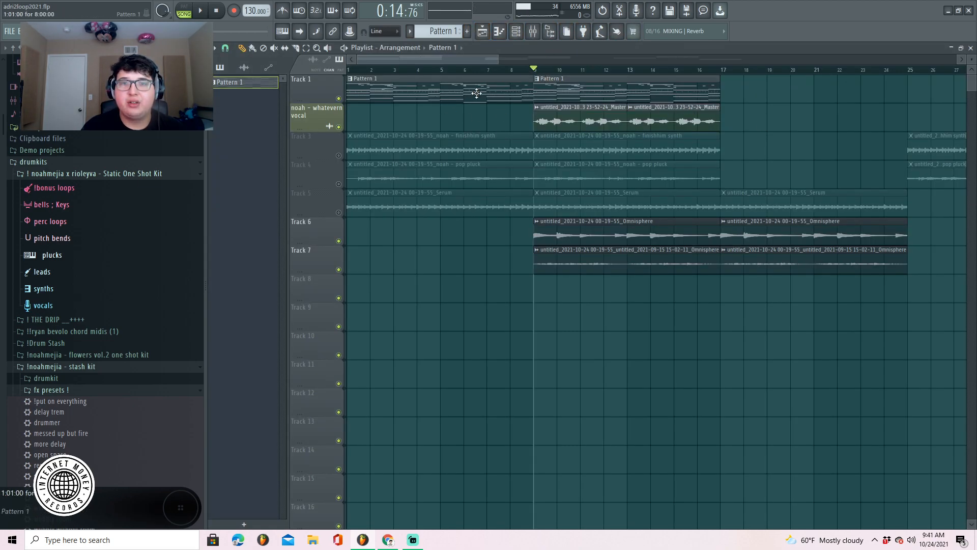
# - Mute Tracks 1, 6 and 7 in the playlist, keeping the vocal track active
pyautogui.click(339, 98)
pyautogui.click(338, 242)
pyautogui.click(339, 269)
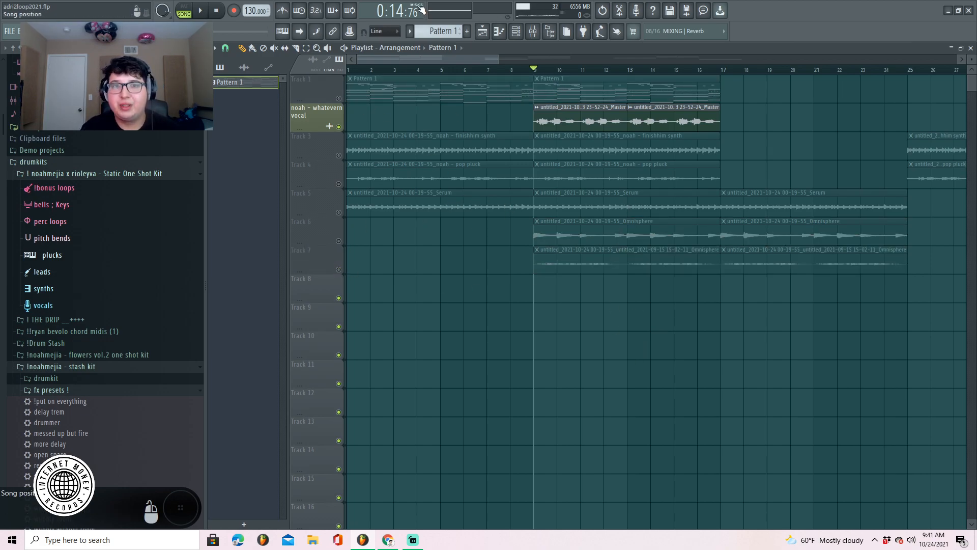
# - View the vocal clip's settings, and check the ValhallaVintageVerb and Fruity parametric EQ 2 effects on the Arcade mixer track
pyautogui.doubleClick(542, 121)
pyautogui.press('Escape')
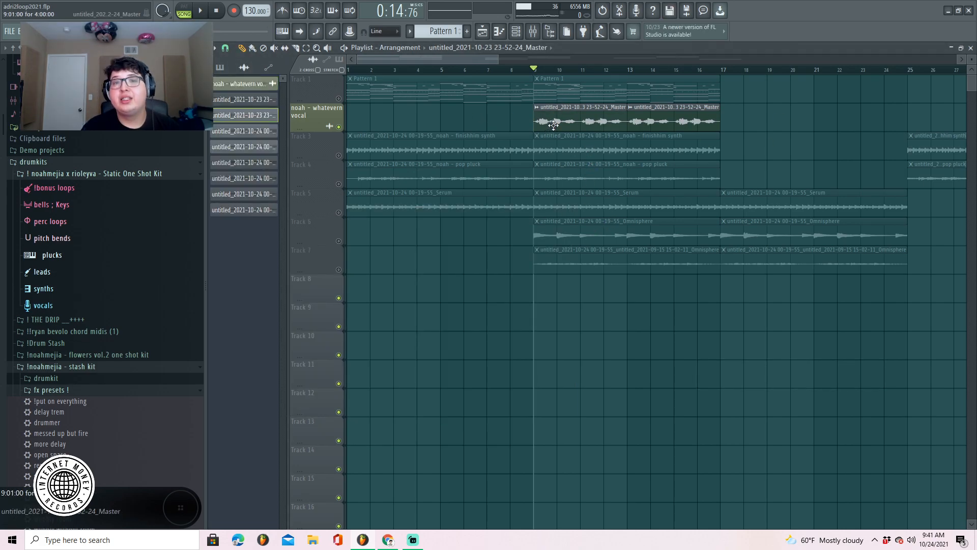
pyautogui.click(525, 32)
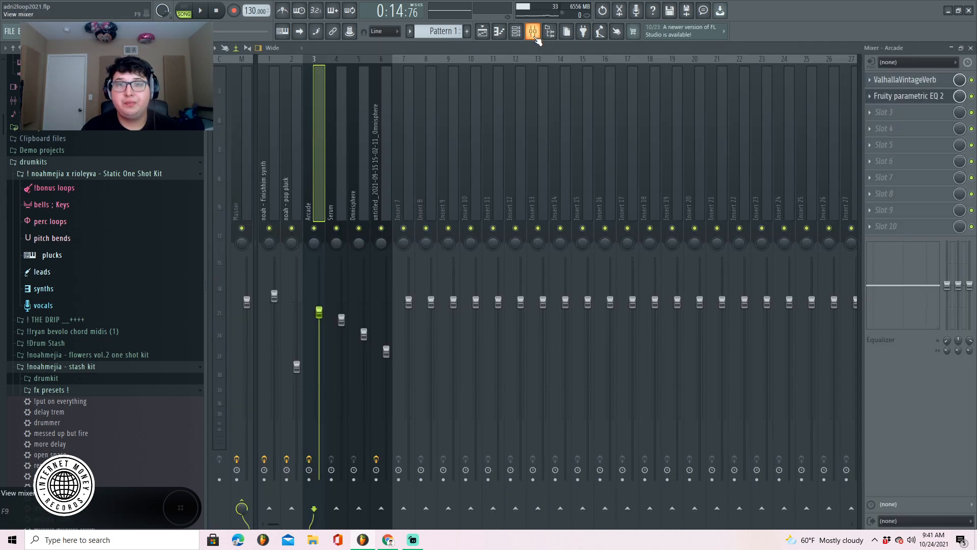
pyautogui.click(901, 80)
pyautogui.click(900, 80)
pyautogui.click(911, 96)
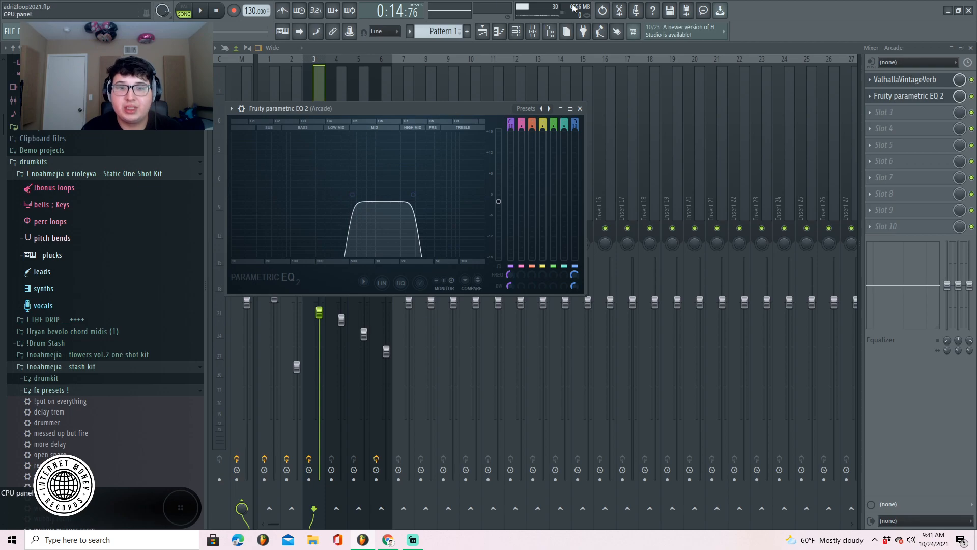
# - Play the isolated vocal track in the playlist, and switch the active track from the vocal to Track 1
pyautogui.click(483, 36)
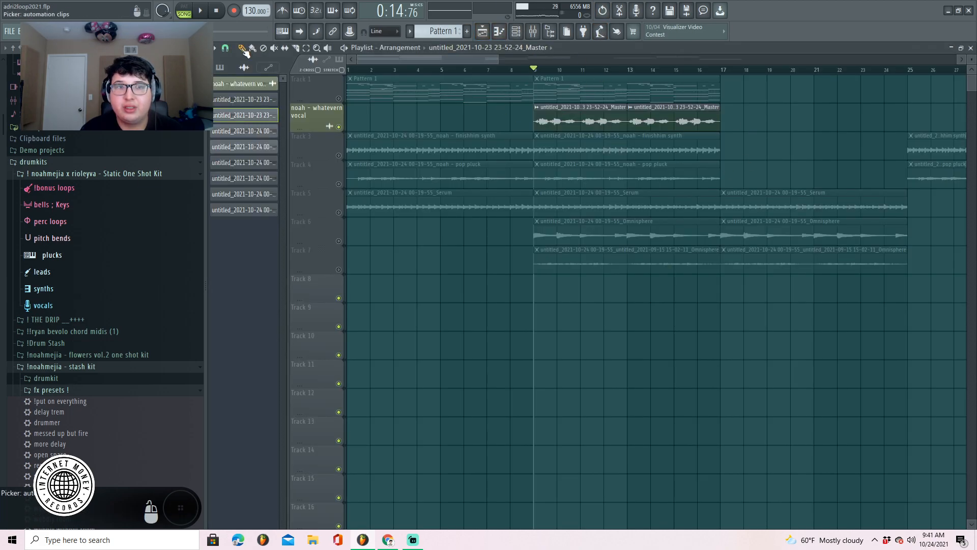
pyautogui.click(202, 13)
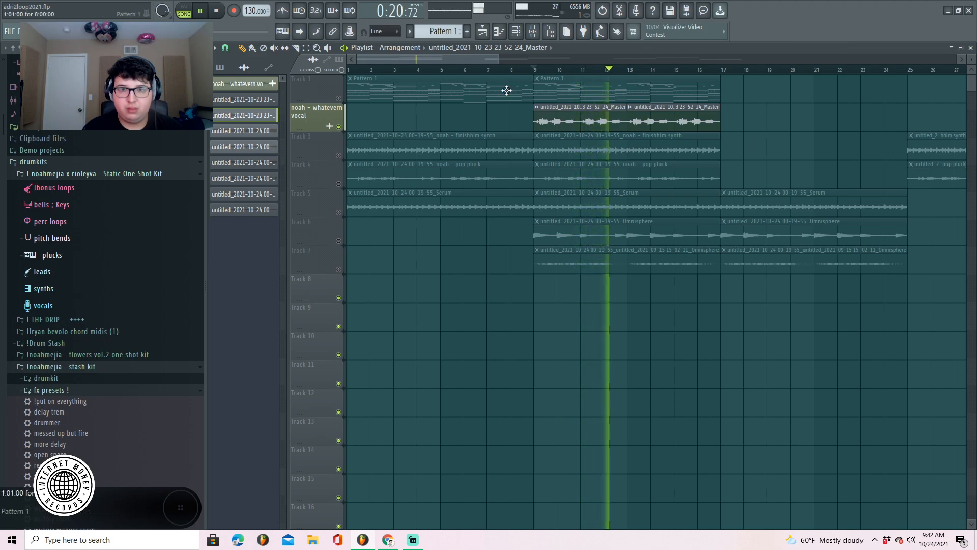
pyautogui.press('space')
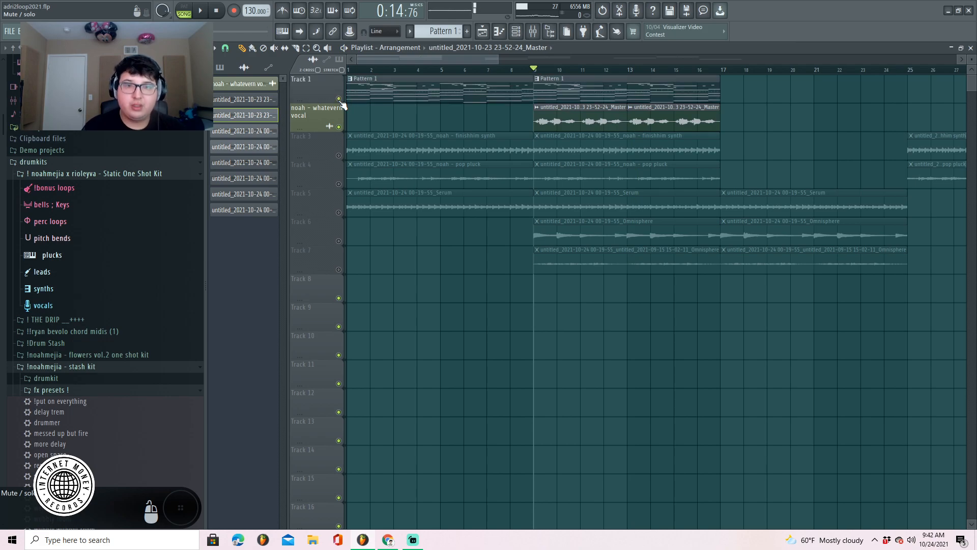
pyautogui.click(338, 127)
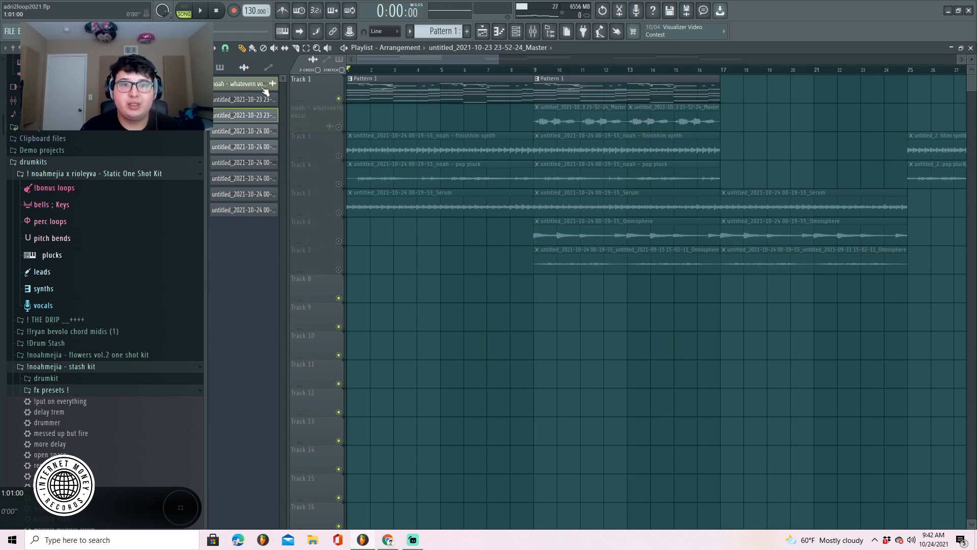
# - View the Serum channel's Pluck - Fruity preset, and open its notes in the piano roll
pyautogui.click(518, 31)
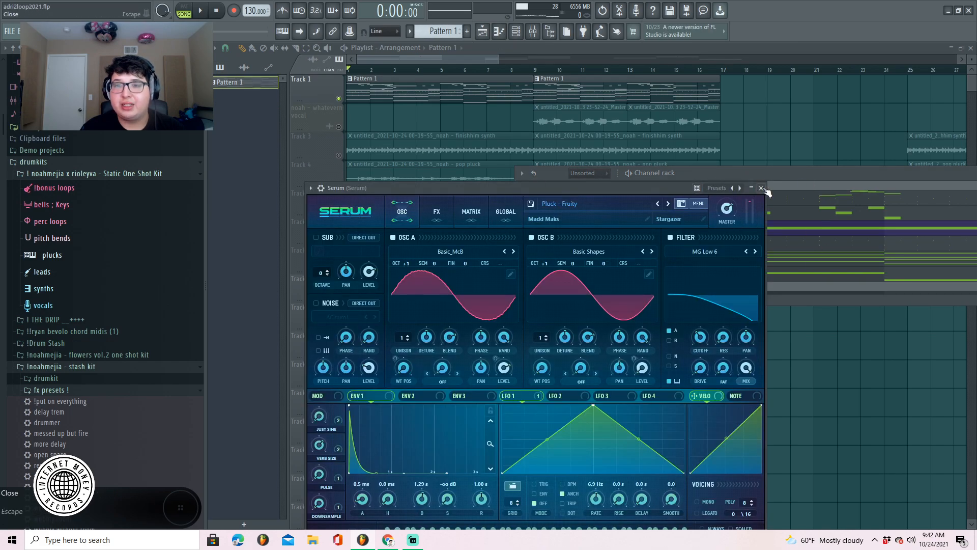
pyautogui.click(768, 188)
pyautogui.rightClick(575, 242)
pyautogui.click(617, 243)
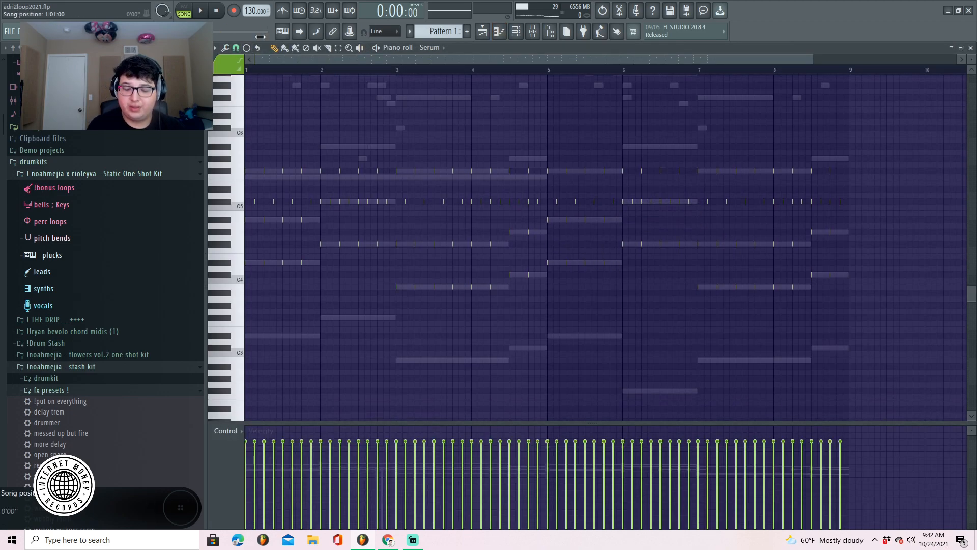
# - Play the Serum part, check its mixer track for effects, and return to the playlist
pyautogui.press('space')
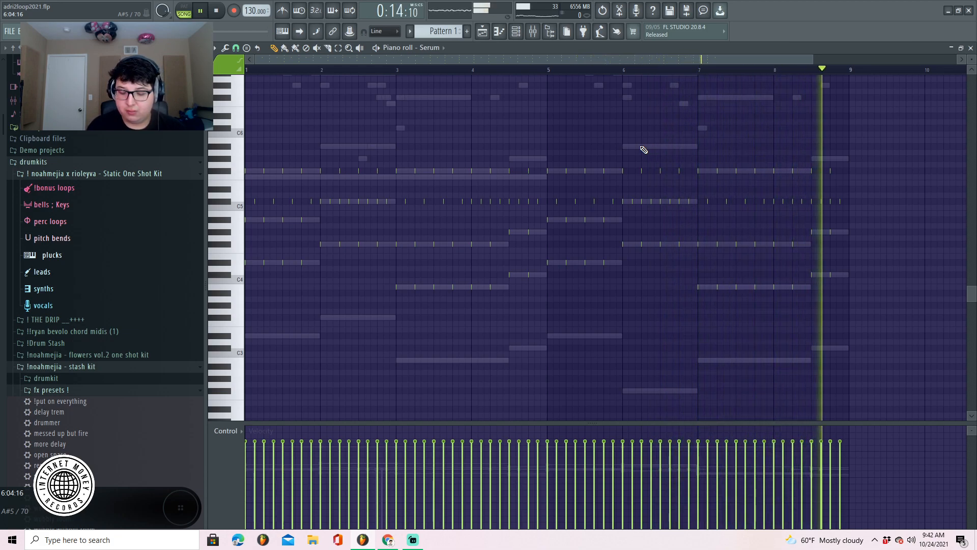
pyautogui.press('space')
pyautogui.press('F9')
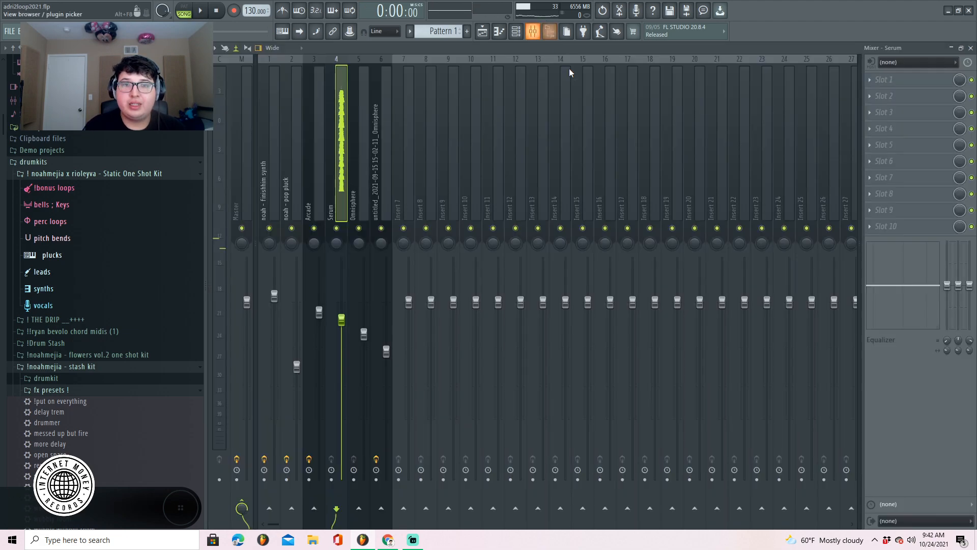
pyautogui.click(481, 33)
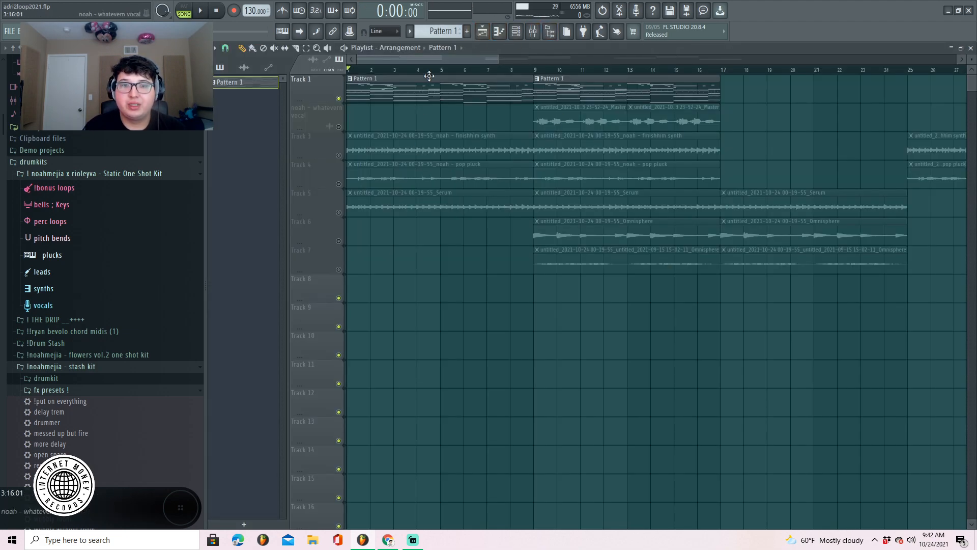
# - View the Omnisphere channel's LA Custom C7 - Cinematic piano sound, and open its chords in the piano roll
pyautogui.click(452, 49)
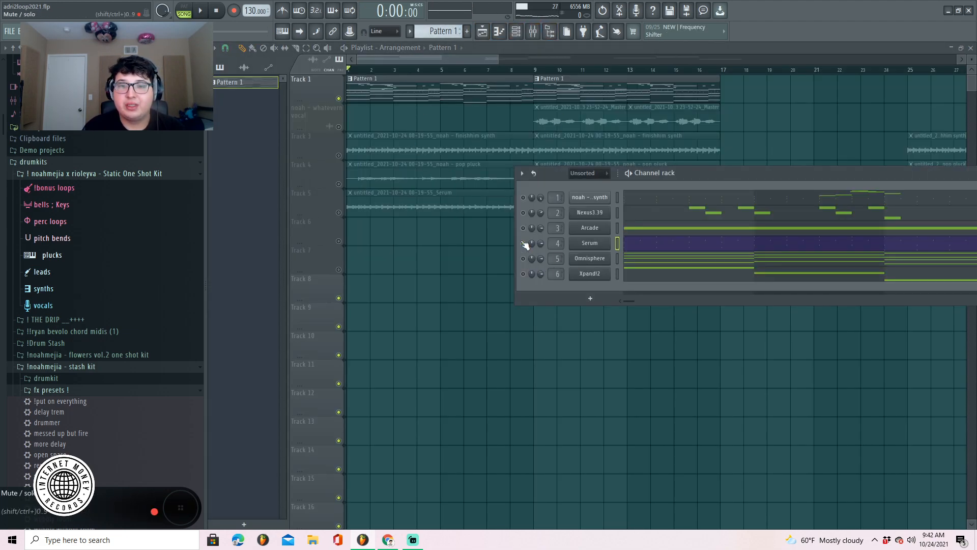
pyautogui.click(590, 258)
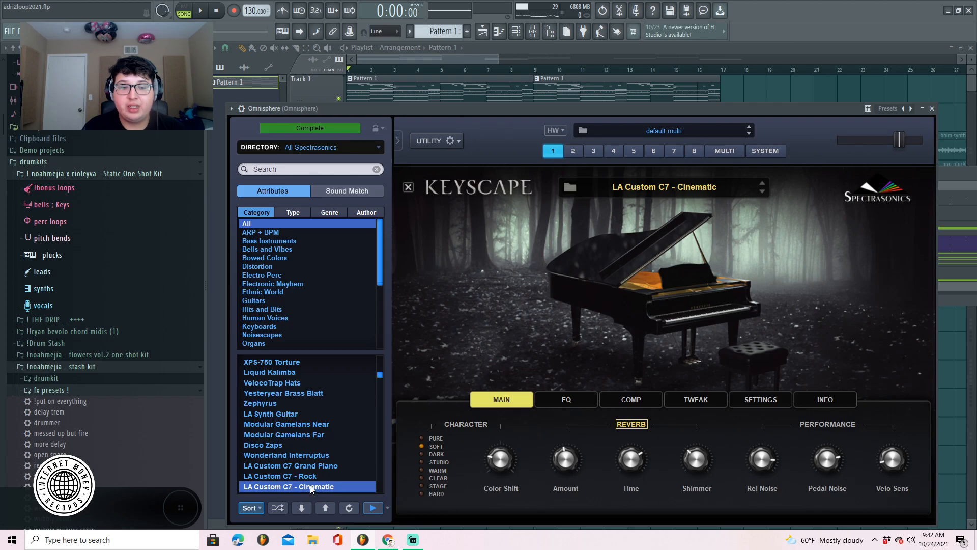
pyautogui.click(932, 110)
pyautogui.rightClick(608, 255)
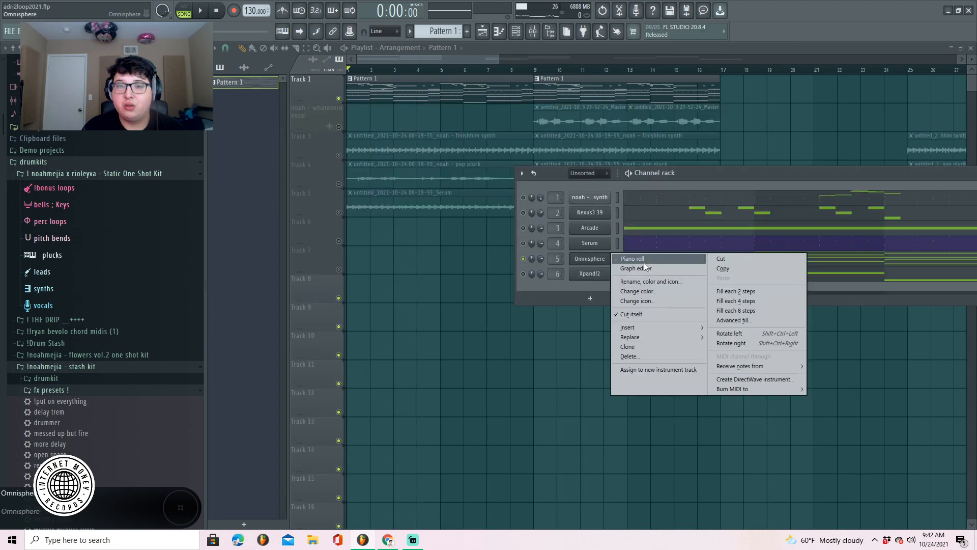
pyautogui.click(643, 262)
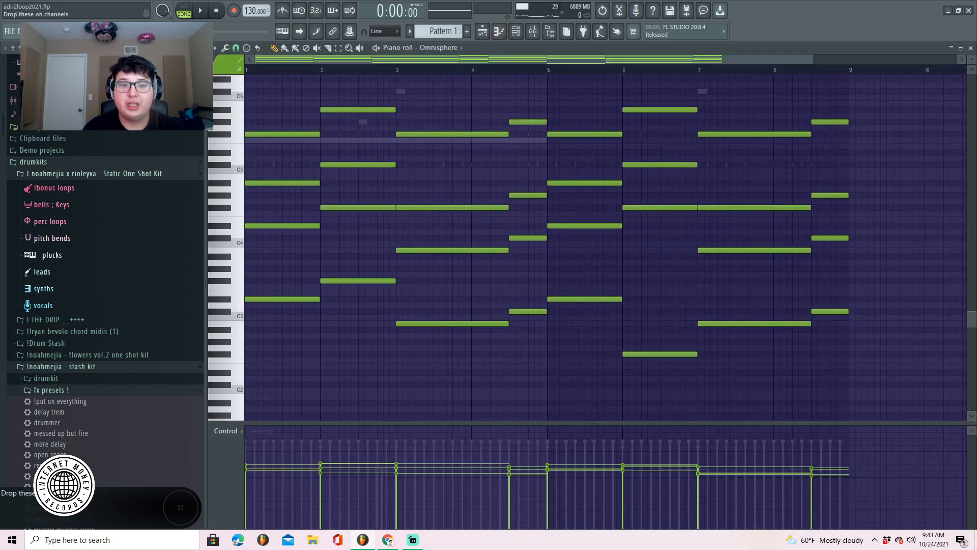
# - Play the Omnisphere chord progression in the piano roll, and return to the playlist with all its clips kept
pyautogui.press('space')
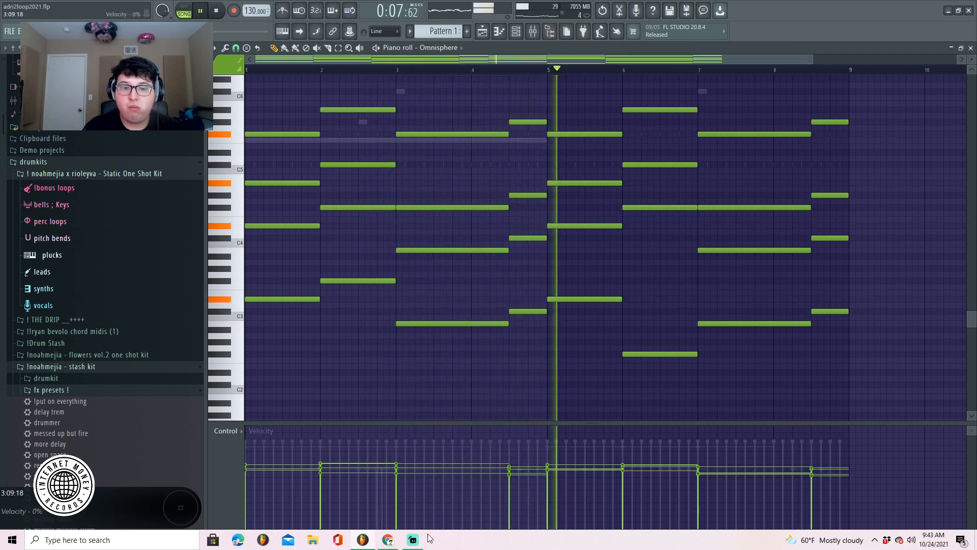
pyautogui.moveTo(415, 541)
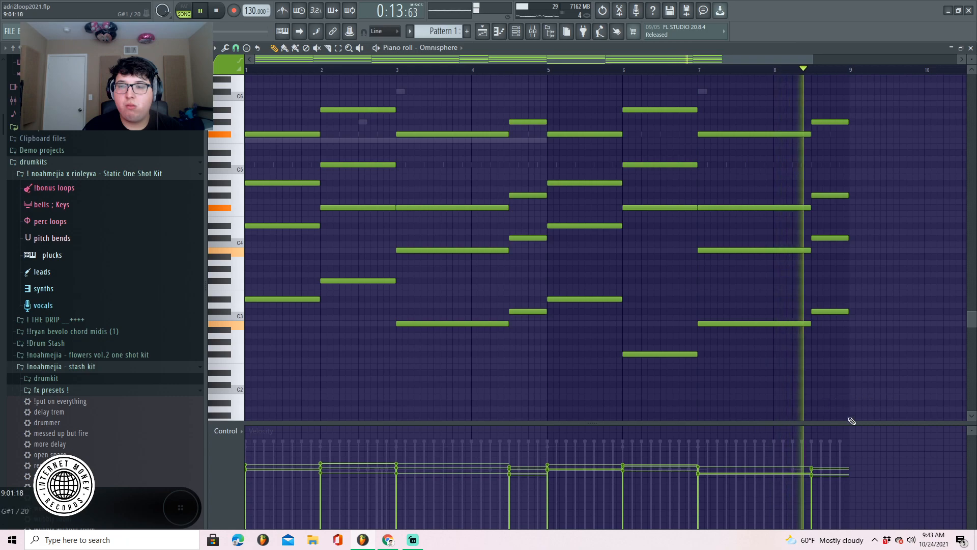
pyautogui.press('space')
pyautogui.click(482, 32)
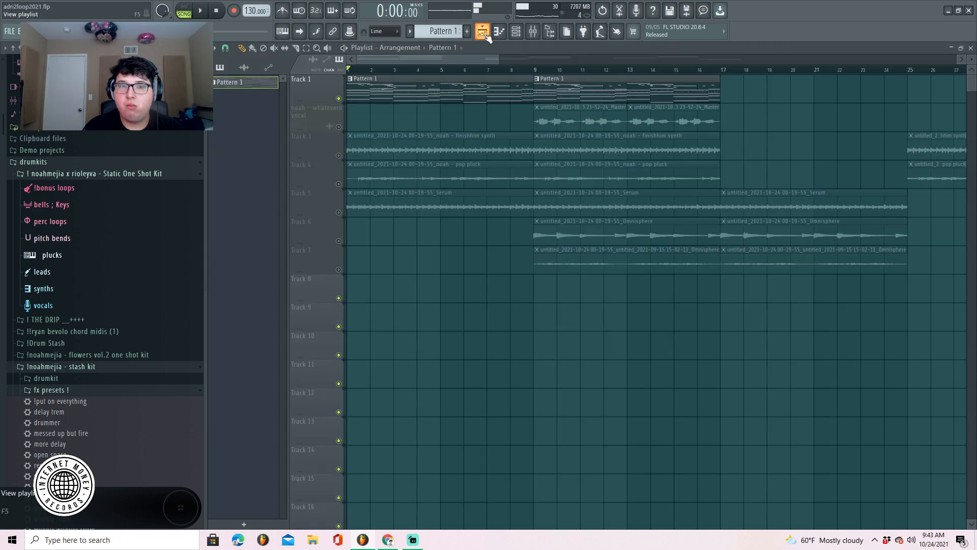
pyautogui.rightClick(636, 237)
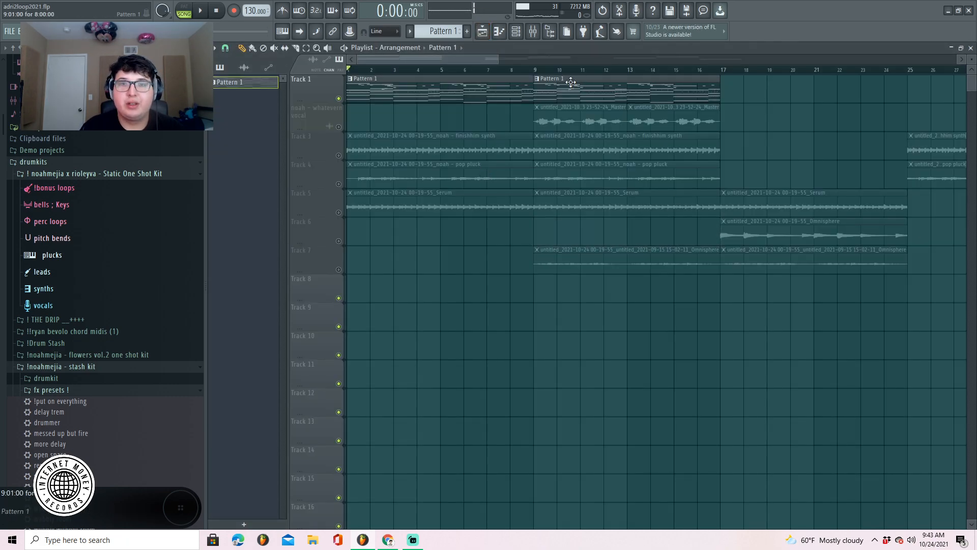
pyautogui.hotkey('ctrl', 'z')
# - View the Xpand!2 channel's instrument with its Beneath The Waves+ bright pad patch
pyautogui.press('F6')
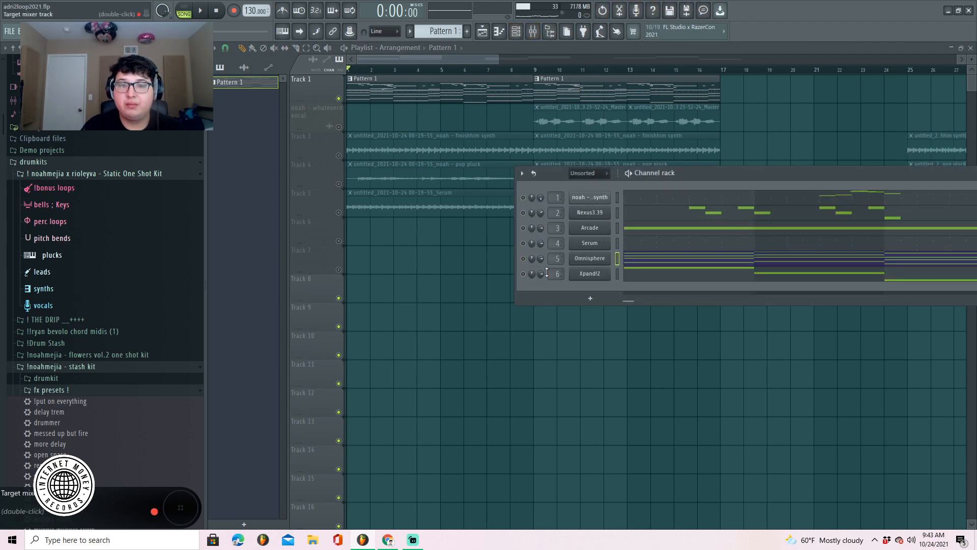
pyautogui.click(590, 277)
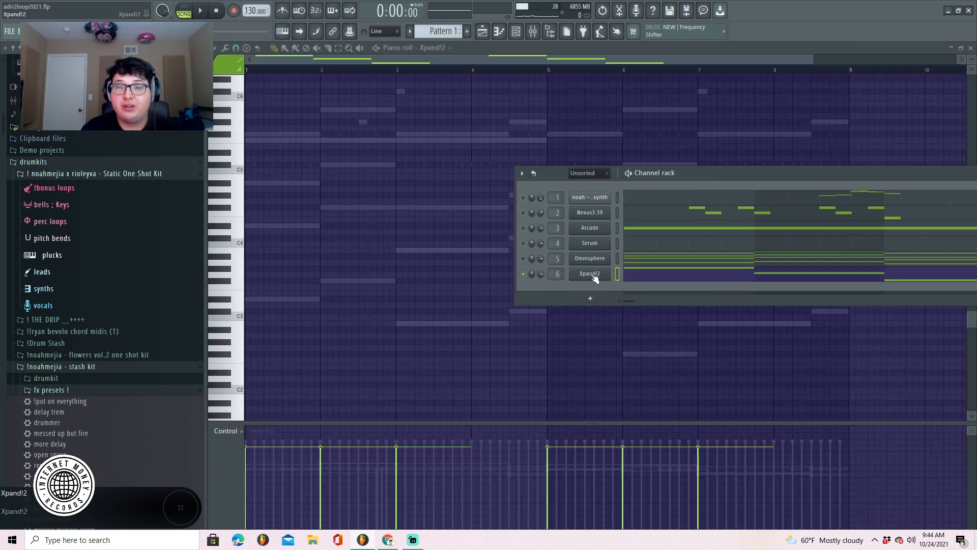
pyautogui.click(591, 274)
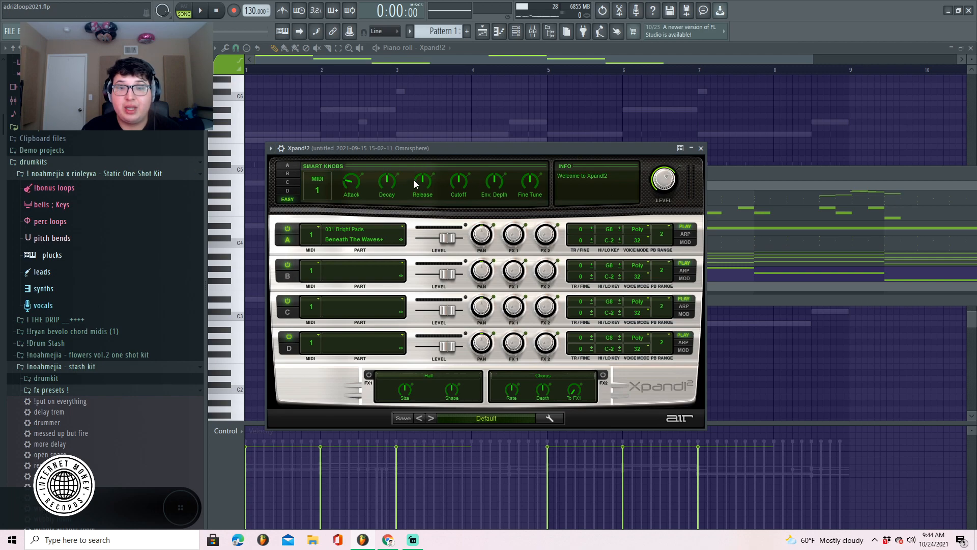
pyautogui.click(701, 148)
pyautogui.click(589, 274)
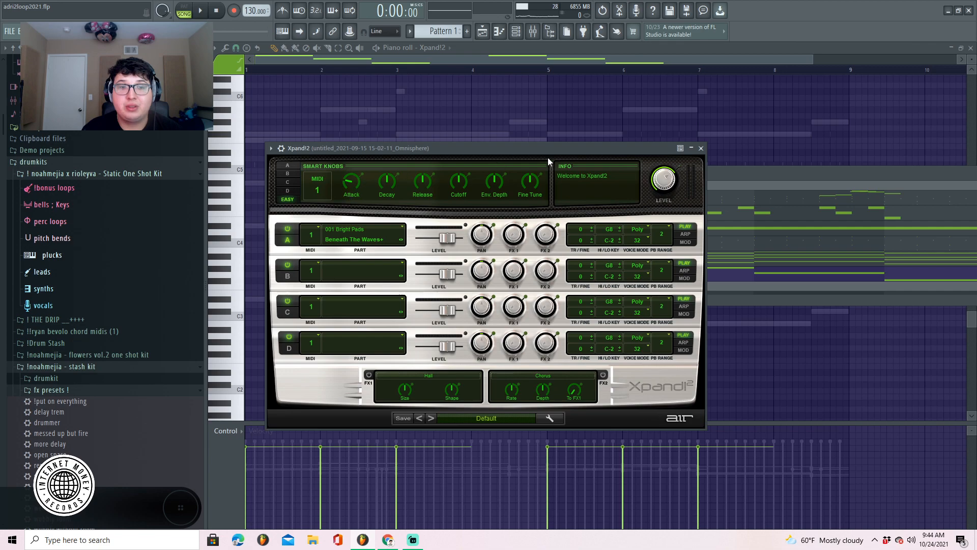
pyautogui.click(701, 148)
# - Open the Xpand!2 channel's notes in the piano roll and play them
pyautogui.rightClick(590, 260)
pyautogui.rightClick(598, 274)
pyautogui.click(631, 274)
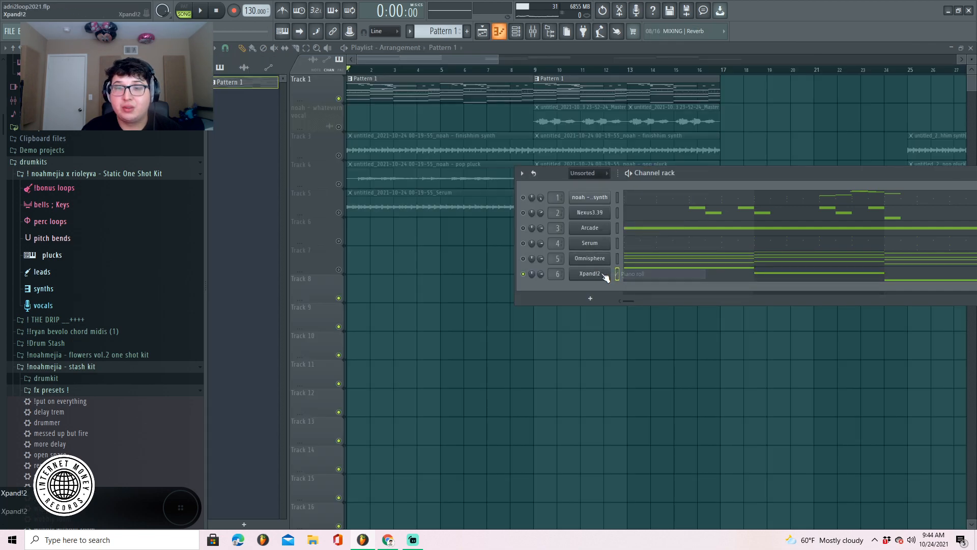
pyautogui.rightClick(602, 275)
pyautogui.click(663, 273)
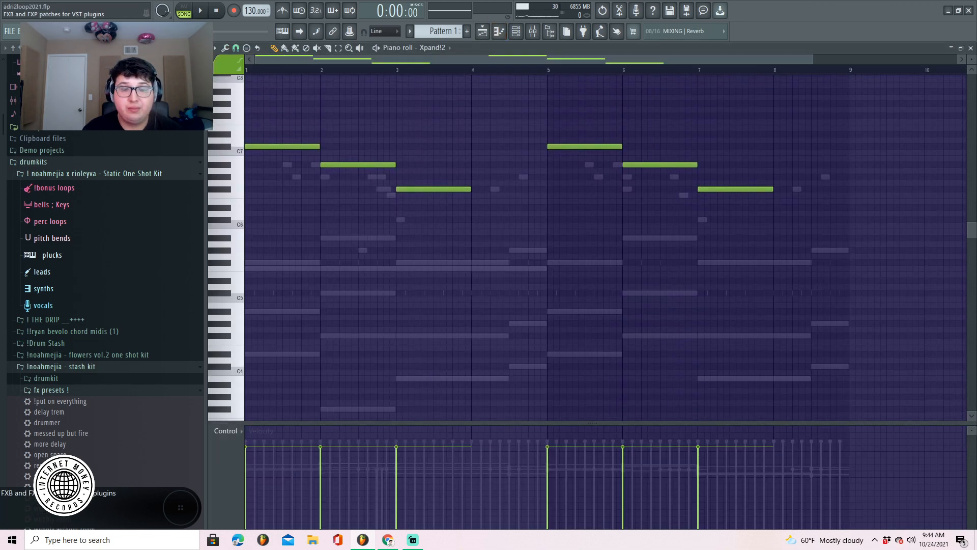
pyautogui.press('space')
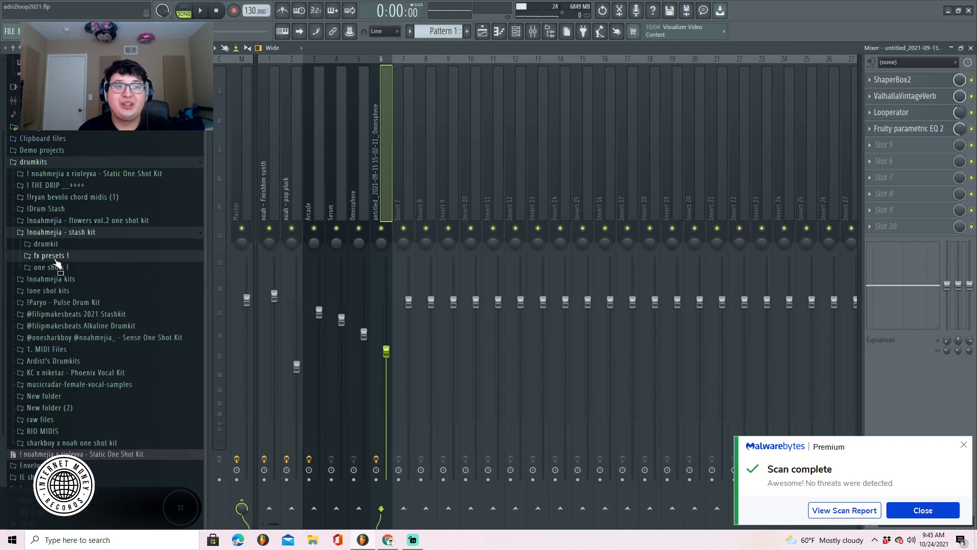
# - Look through the fx presets folder of the stash kit in the browser, and collapse it
pyautogui.scroll(-2, 97, 325)
pyautogui.scroll(-1, 96, 330)
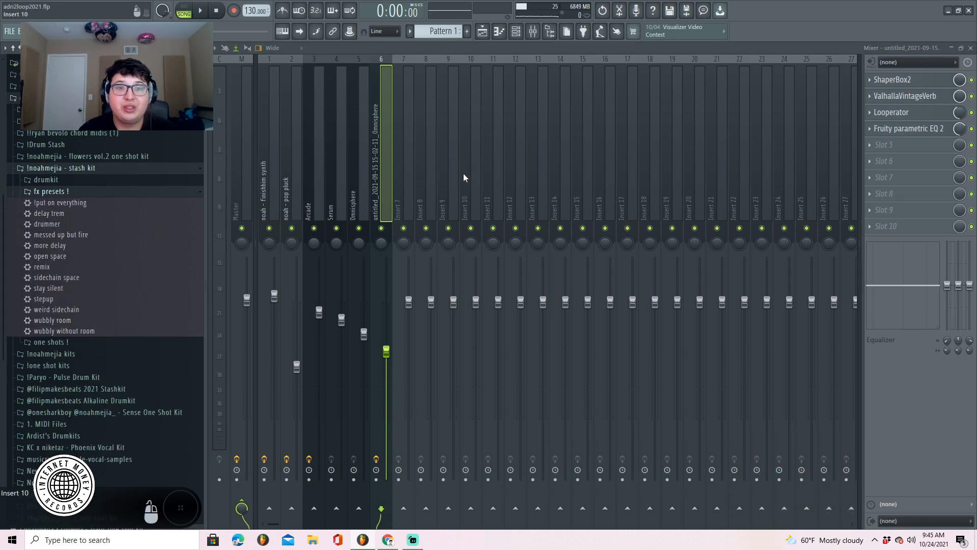
pyautogui.click(62, 192)
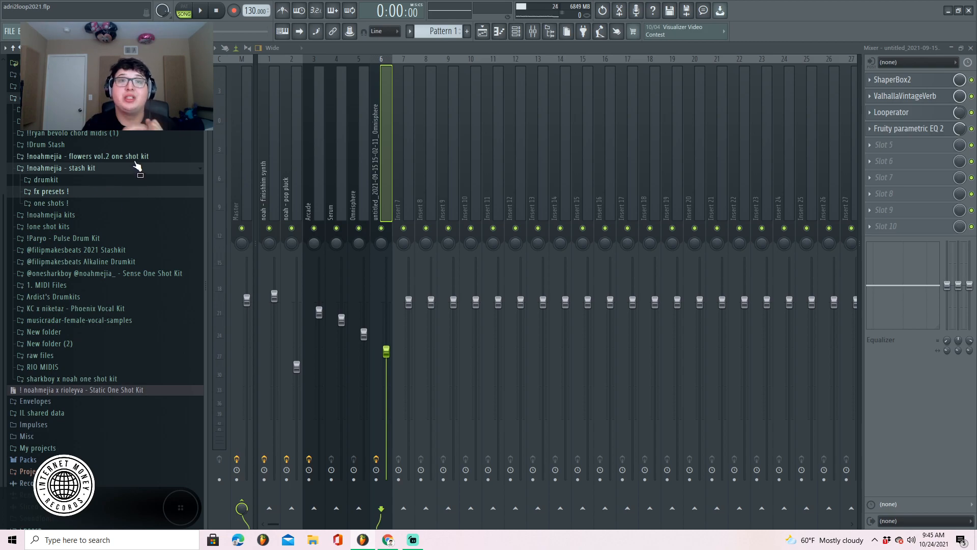
# - Examine the ShaperBox2, ValhallaVintageVerb, Looperator and Fruity parametric EQ 2 effects on the Xpand!2 channel's mixer track
pyautogui.click(899, 86)
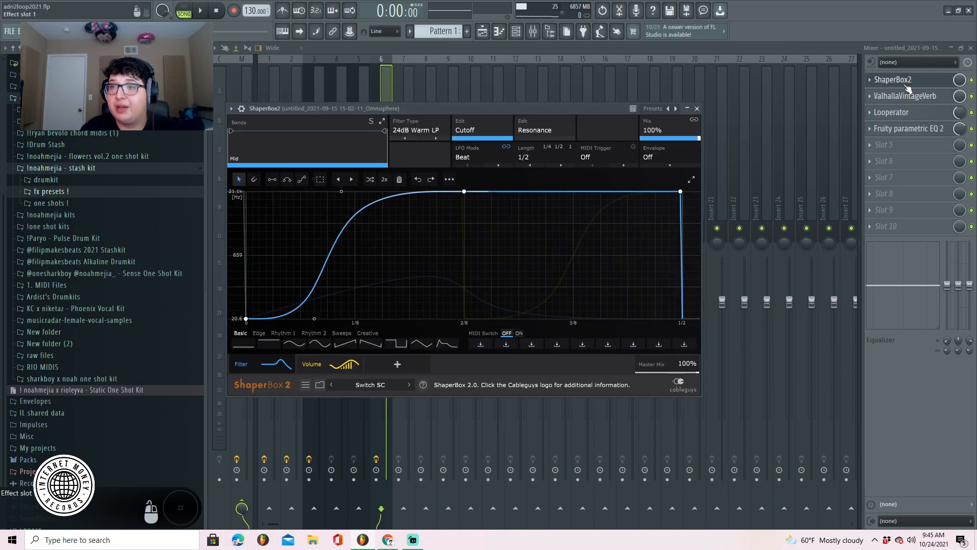
pyautogui.click(700, 105)
pyautogui.click(934, 96)
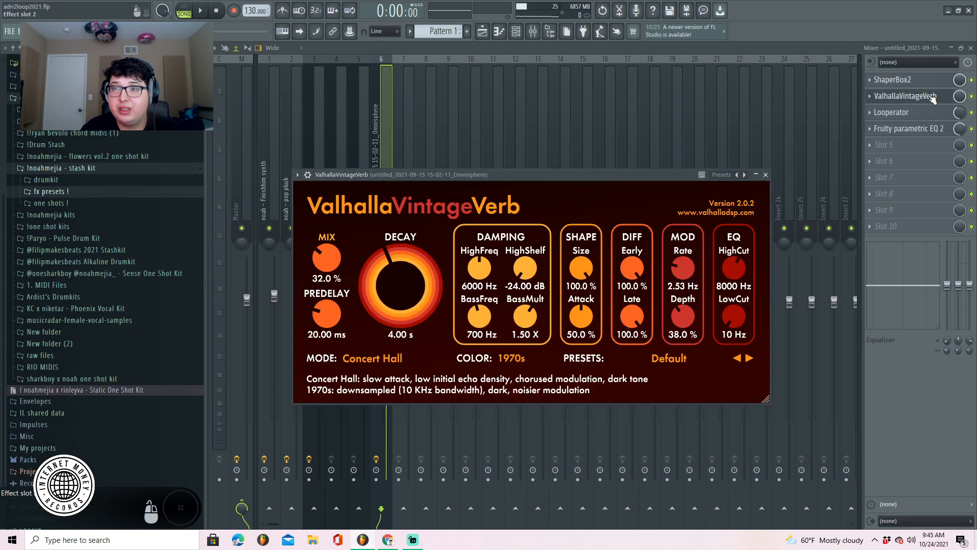
pyautogui.click(767, 175)
pyautogui.click(891, 112)
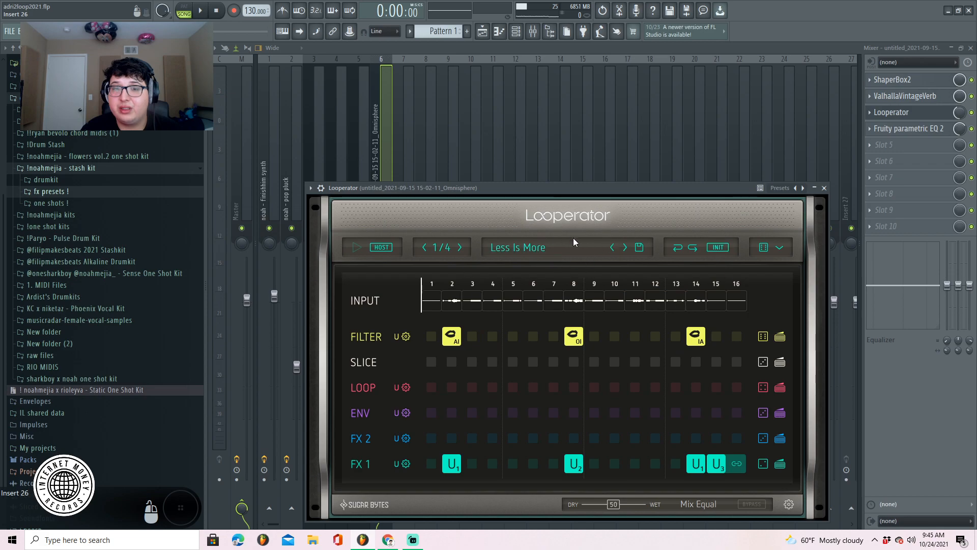
pyautogui.click(824, 188)
pyautogui.click(911, 129)
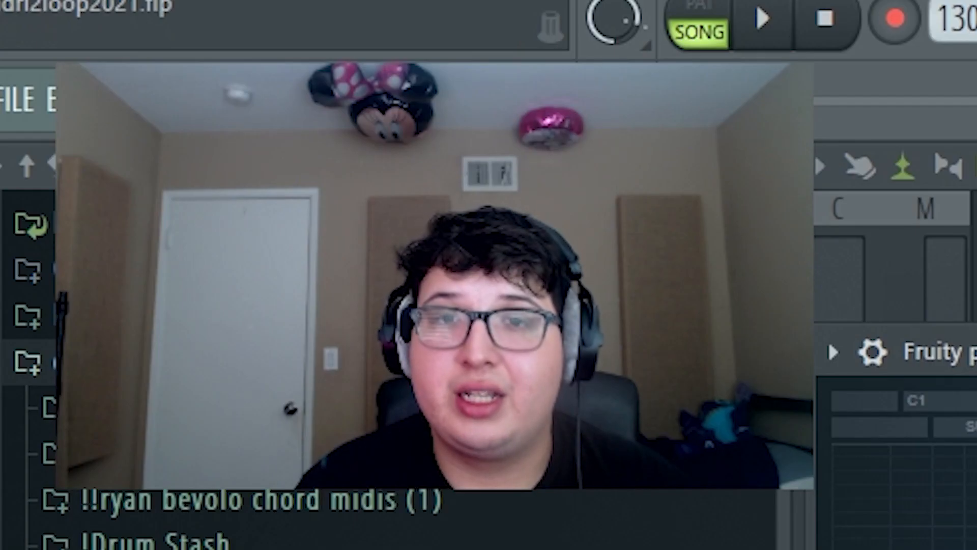
# - Return to the playlist and mute Track 1, with the whole arrangement in view
pyautogui.click(566, 96)
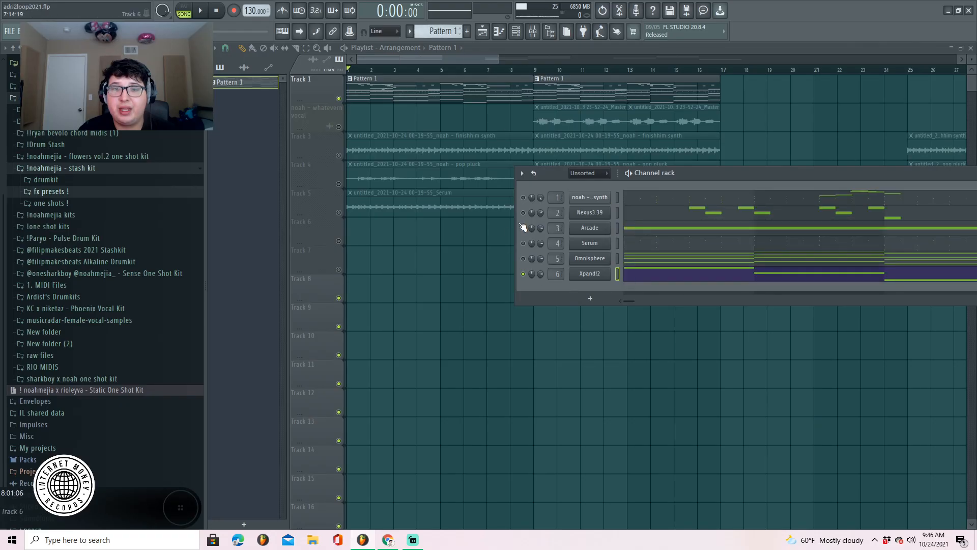
pyautogui.click(562, 367)
pyautogui.click(560, 364)
pyautogui.click(580, 383)
pyautogui.click(339, 99)
pyautogui.rightClick(589, 371)
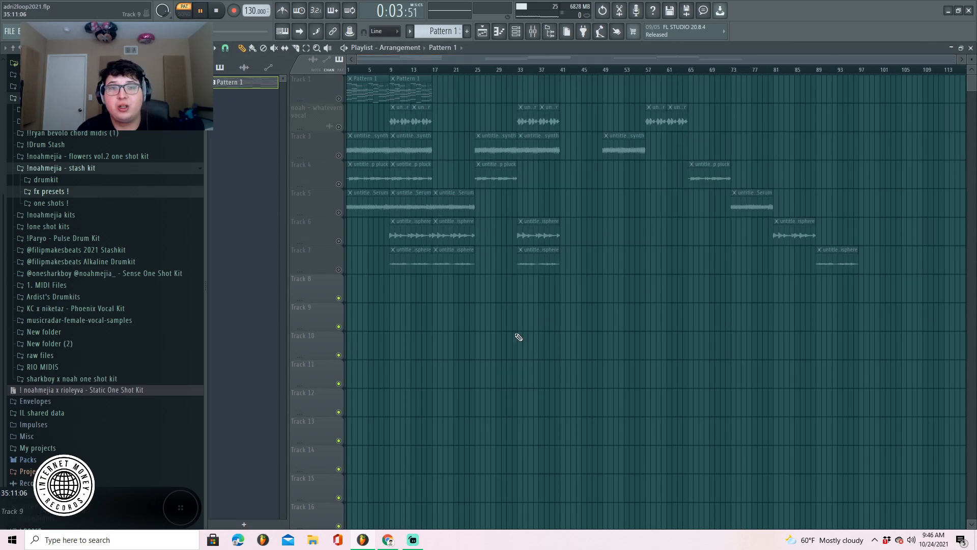
# - Place a new empty Pattern 2 clip at the start of Track 8 in the playlist
pyautogui.moveTo(373, 302); pyautogui.dragTo(384, 302)
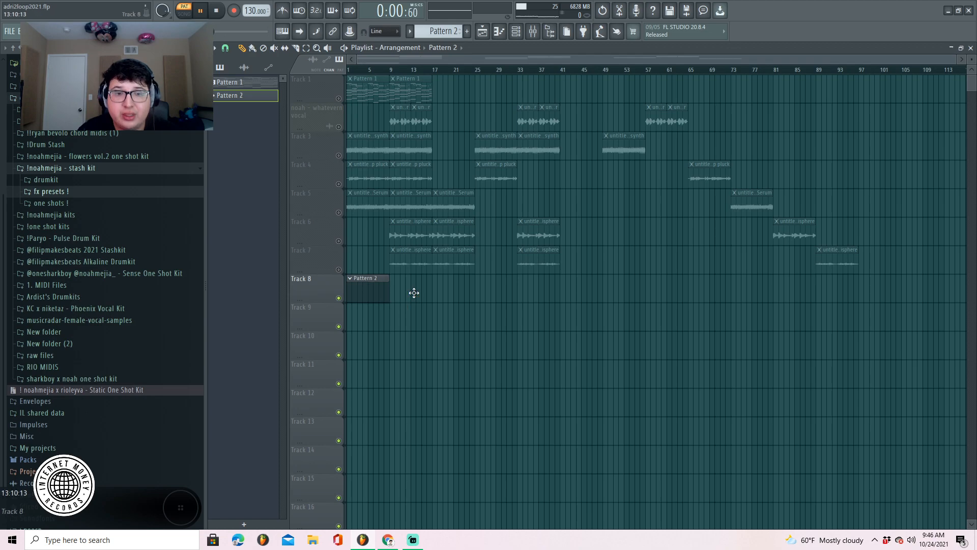
pyautogui.click(397, 291)
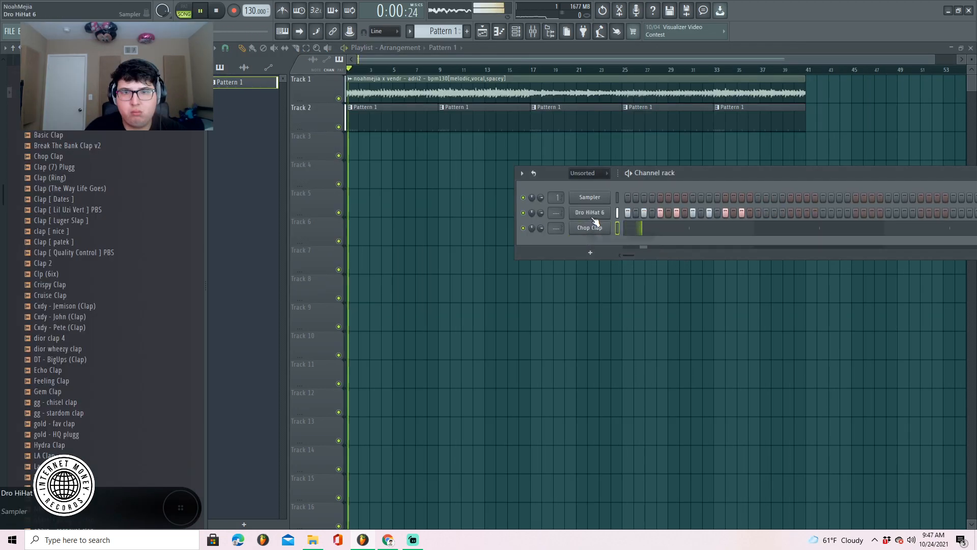
# - Open the Chop Clap channel's notes in the piano roll, select them all and raise their velocity to 100%
pyautogui.rightClick(595, 222)
pyautogui.rightClick(589, 226)
pyautogui.click(631, 228)
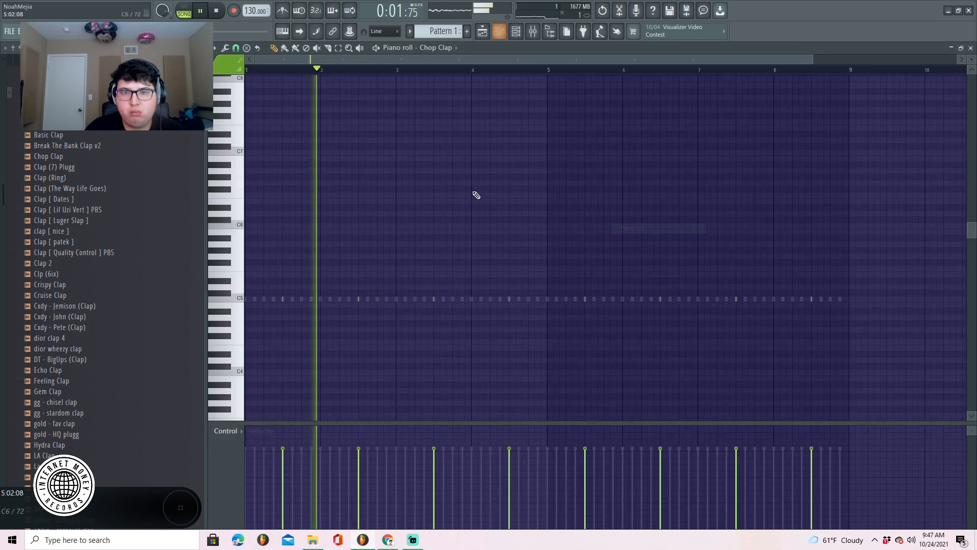
pyautogui.click(338, 47)
pyautogui.moveTo(931, 317); pyautogui.dragTo(263, 94)
pyautogui.click(274, 48)
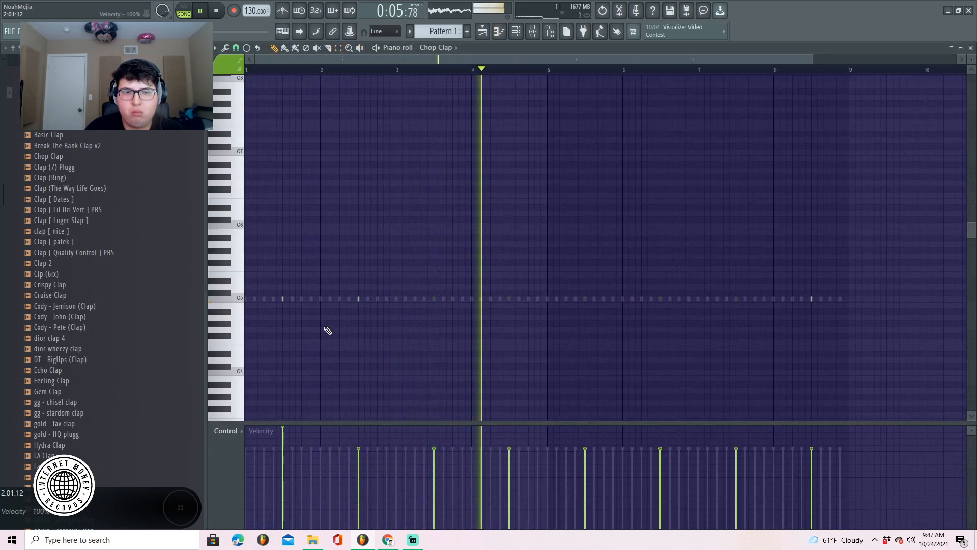
# - Return to the playlist with playback stopped and set the project tempo to 146 BPM
pyautogui.click(482, 32)
pyautogui.press('space')
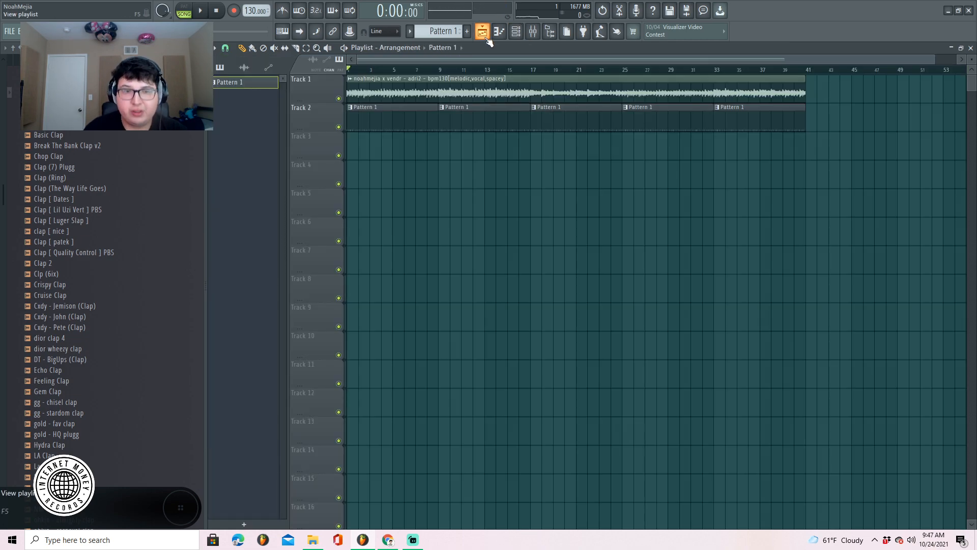
pyautogui.scroll(16, 256, 11)
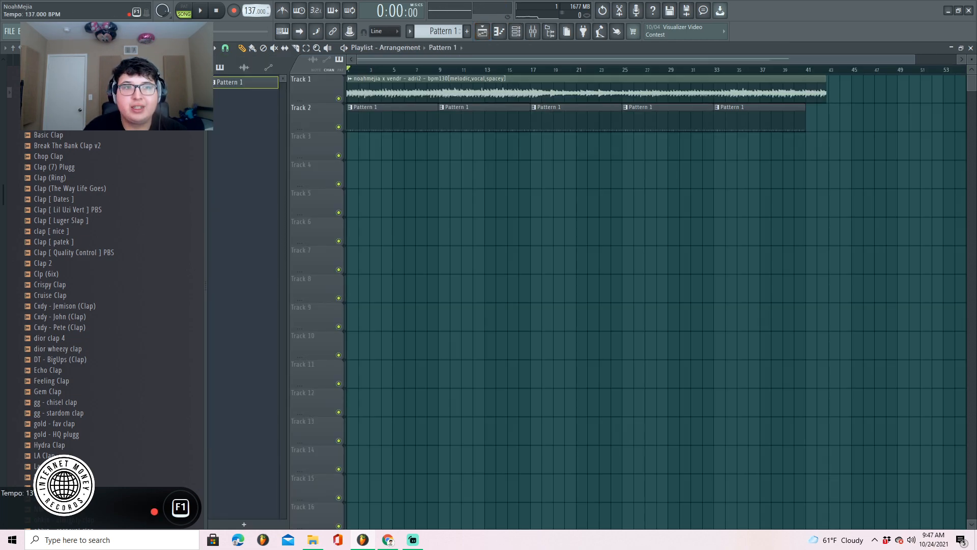
# - Stretch the melody loop clip on Track 1 to end with the last Pattern 1 clip, and adjust its time-stretching pitch
pyautogui.click(357, 77)
pyautogui.moveTo(860, 99); pyautogui.dragTo(805, 102)
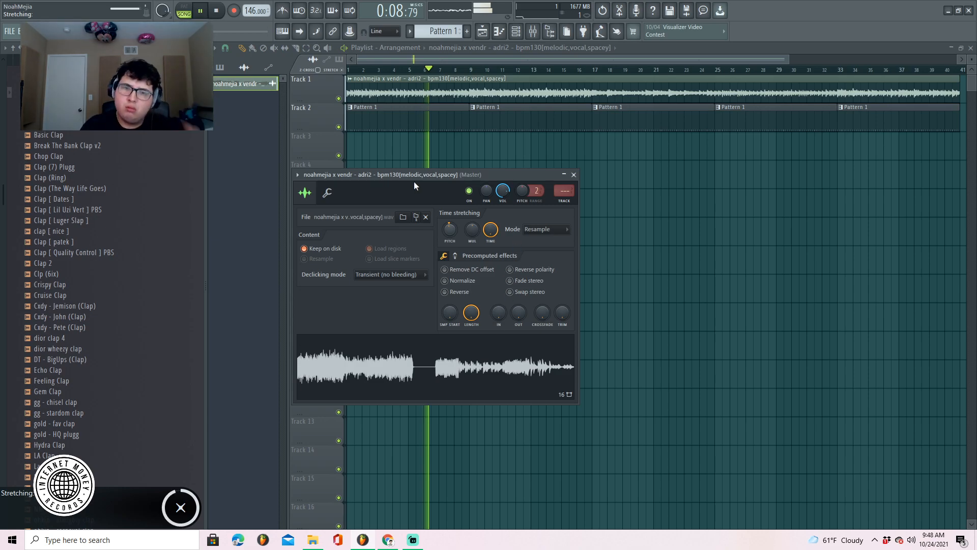
pyautogui.moveTo(454, 231); pyautogui.dragTo(451, 230)
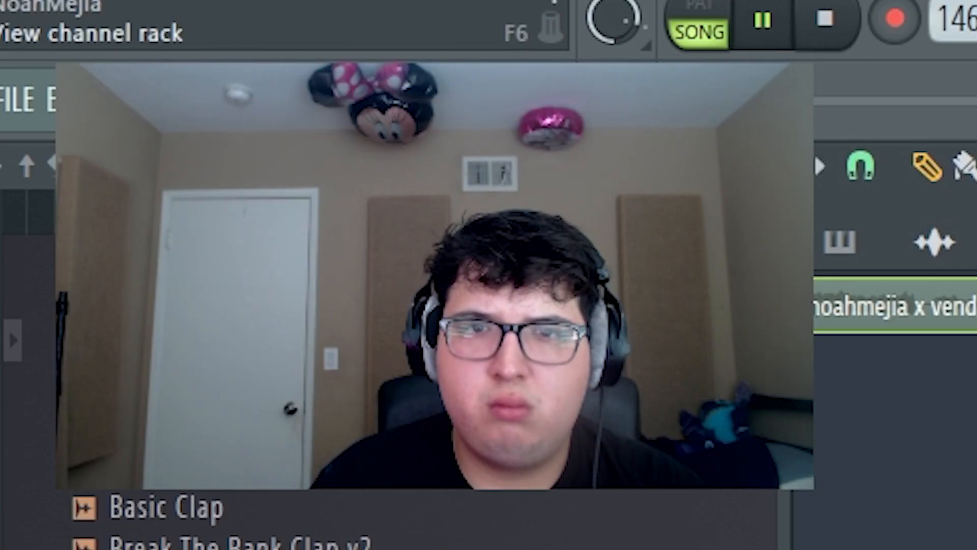
# - Open Pattern 1's Dro HiHat 6 notes in the piano roll and erase everything from bar 2 onward
pyautogui.click(840, 242)
pyautogui.click(877, 301)
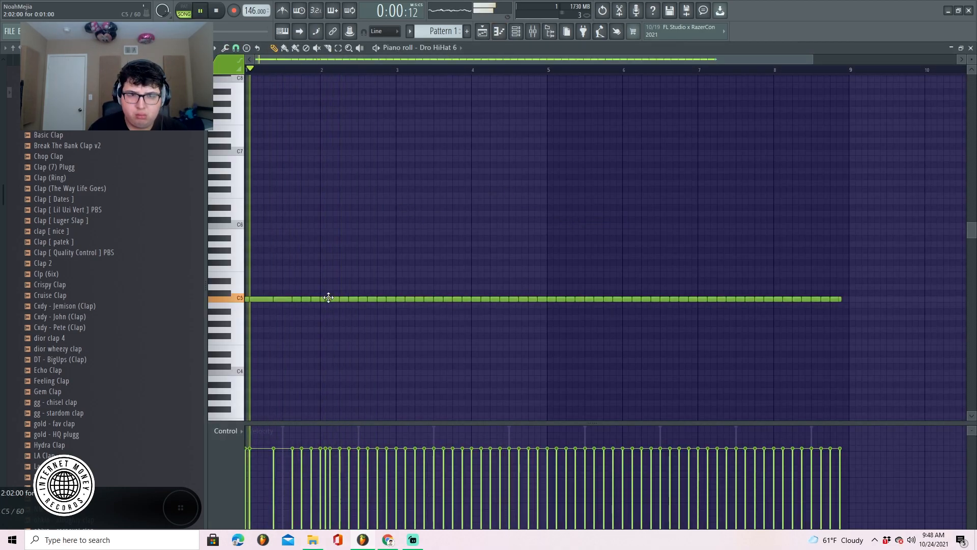
pyautogui.moveTo(328, 300); pyautogui.dragTo(843, 300)
# - Duplicate the first bar of Dro HiHat 6 notes seven times to fill all eight bars
pyautogui.click(339, 48)
pyautogui.moveTo(342, 374); pyautogui.dragTo(6, 206)
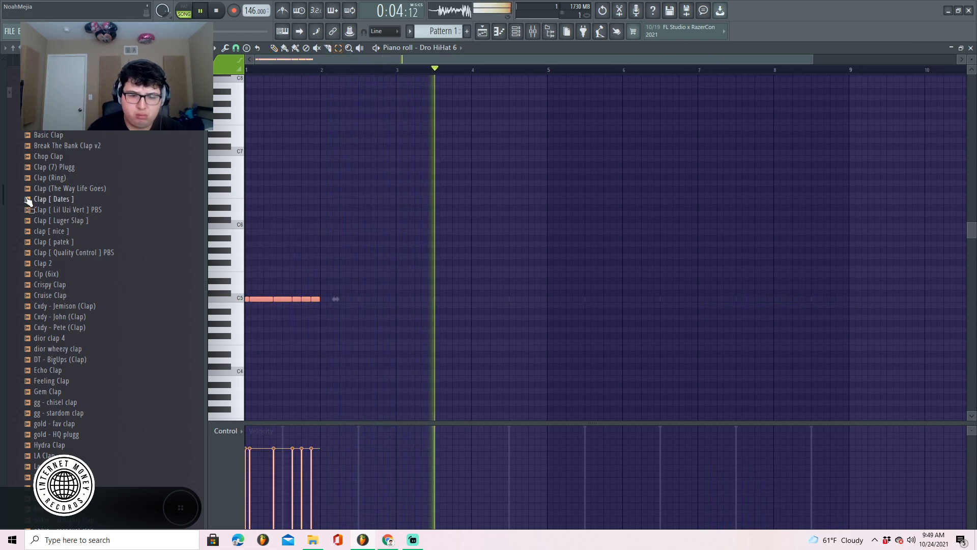
pyautogui.hotkey('ctrl', 'b')
pyautogui.hotkey('ctrl', 'b')
pyautogui.hotkey('ctrl', 'b')
pyautogui.hotkey('ctrl', 'b')
pyautogui.hotkey('ctrl', 'b')
pyautogui.hotkey('ctrl', 'b')
pyautogui.hotkey('ctrl', 'b')
pyautogui.click(597, 96)
# - Delete the unused Sampler channel from the channel rack, along with its associated items
pyautogui.click(516, 31)
pyautogui.rightClick(487, 202)
pyautogui.click(558, 319)
pyautogui.rightClick(492, 201)
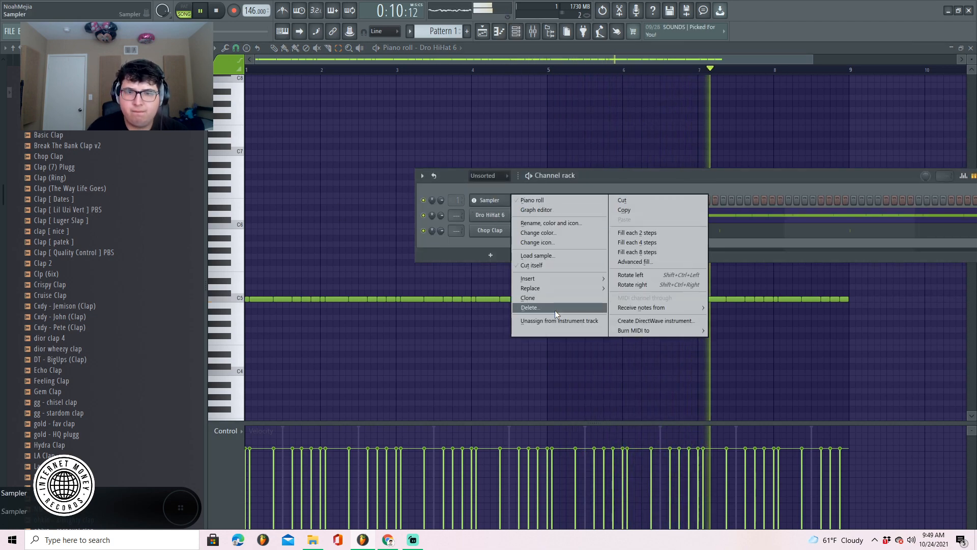
pyautogui.click(556, 308)
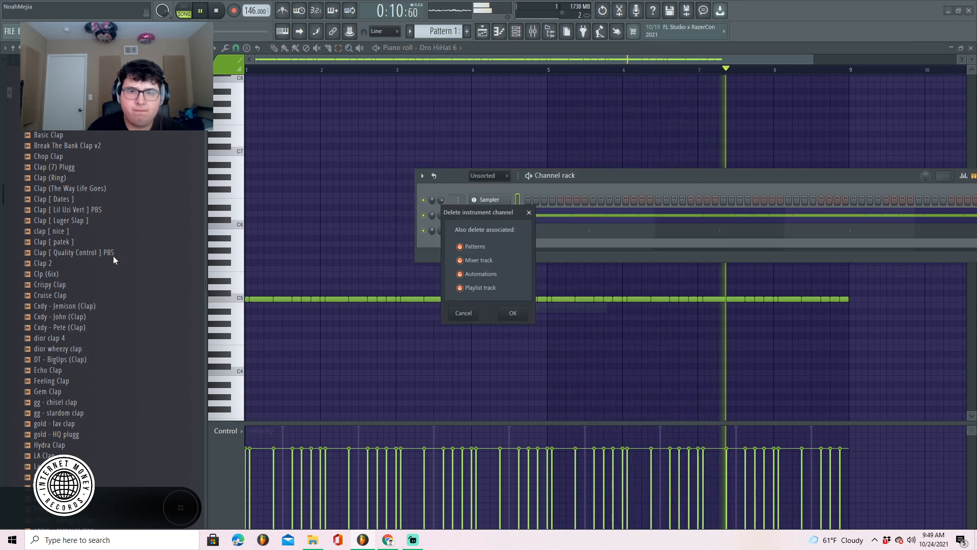
pyautogui.click(526, 316)
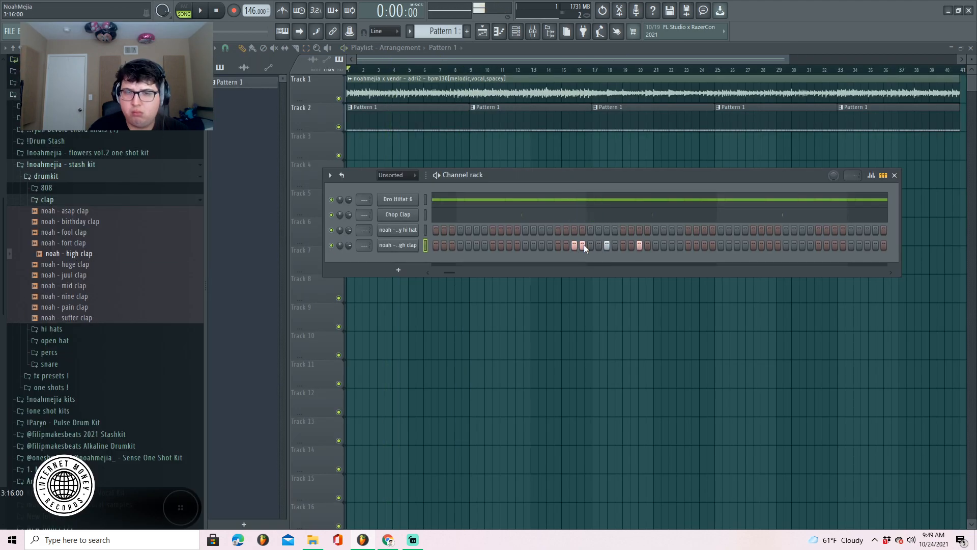
# - Remove unwanted steps from the noah - high clap channel while the song plays
pyautogui.press('space')
pyautogui.rightClick(583, 245)
pyautogui.rightClick(606, 246)
pyautogui.rightClick(639, 245)
# - Open the noah - high clap notes in the piano roll and duplicate the whole four-bar pattern once
pyautogui.rightClick(418, 243)
pyautogui.click(437, 245)
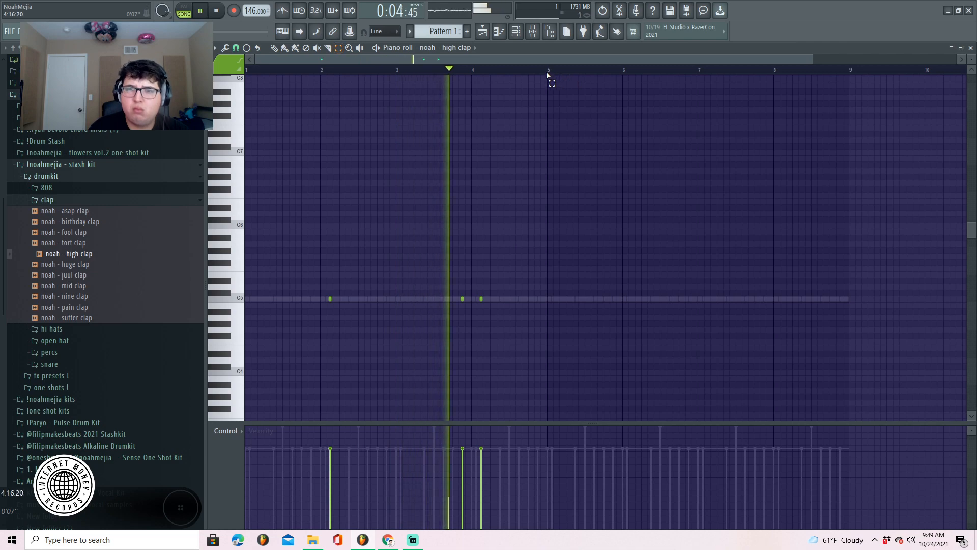
pyautogui.hotkey('ctrl', 'a')
pyautogui.hotkey('ctrl', 'b')
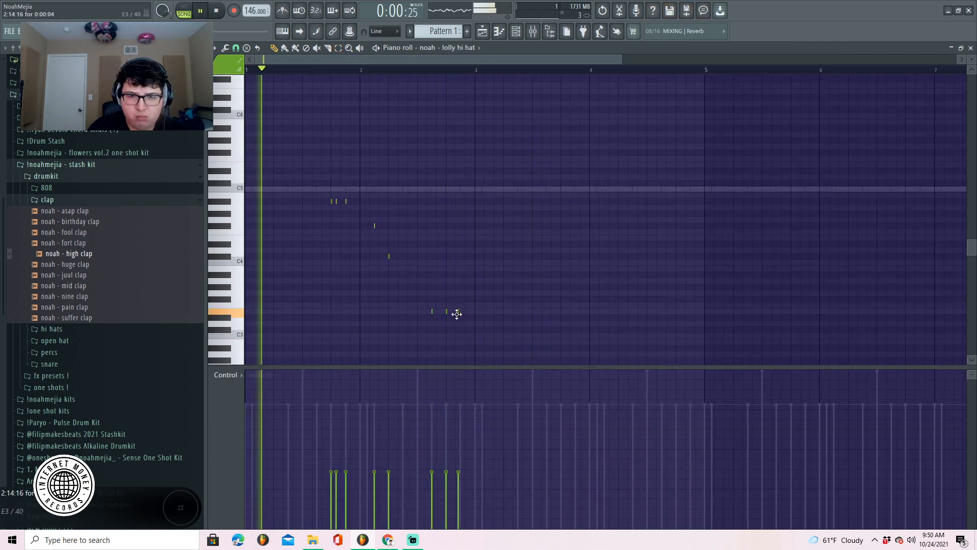
# - Nudge the last low noah - lolly hi hat note slightly later and clear the stray notes after it
pyautogui.moveTo(457, 314); pyautogui.dragTo(459, 315)
pyautogui.click(484, 250)
pyautogui.rightClick(445, 267)
pyautogui.rightClick(485, 249)
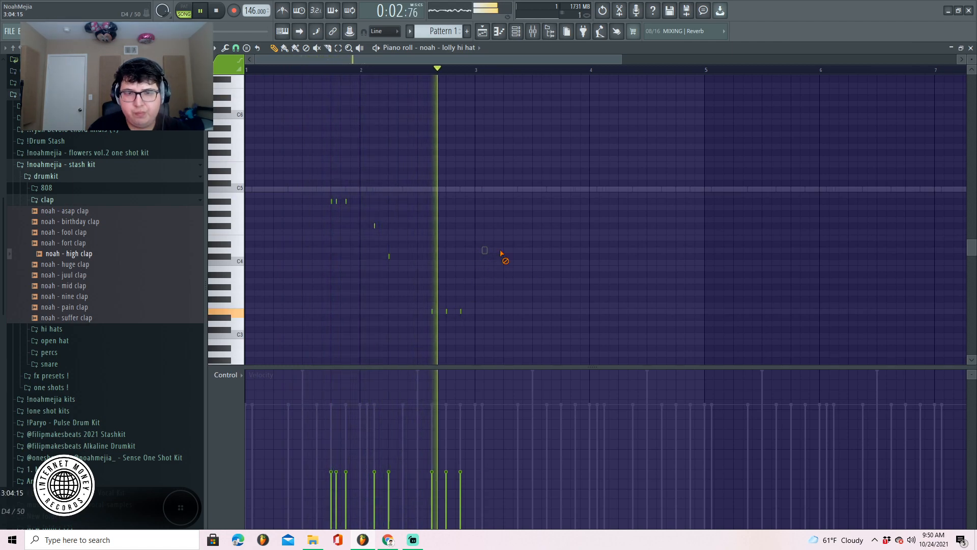
# - Duplicate the two-bar noah - lolly hi hat pattern until it fills eight bars, and clear the selection
pyautogui.moveTo(478, 73); pyautogui.dragTo(247, 72)
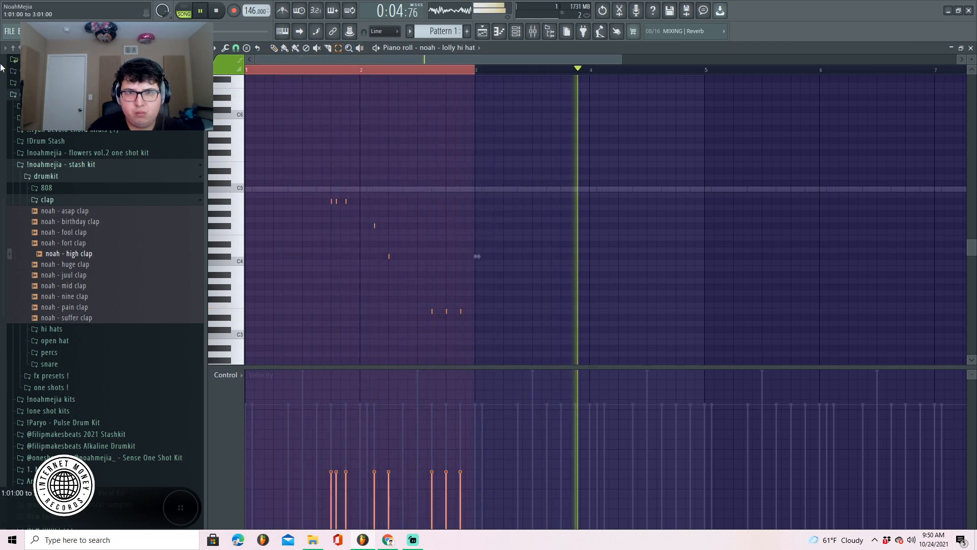
pyautogui.hotkey('ctrl', 'b')
pyautogui.hotkey('ctrl', 'b')
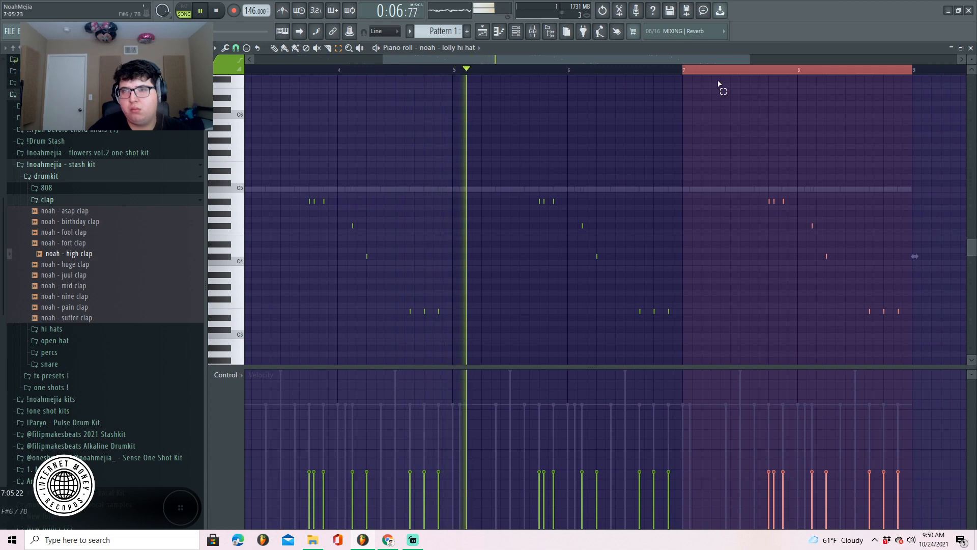
pyautogui.keyDown('ctrl'); pyautogui.click(733, 74); pyautogui.keyUp('ctrl')
pyautogui.moveTo(468, 60); pyautogui.dragTo(331, 60)
pyautogui.click(285, 49)
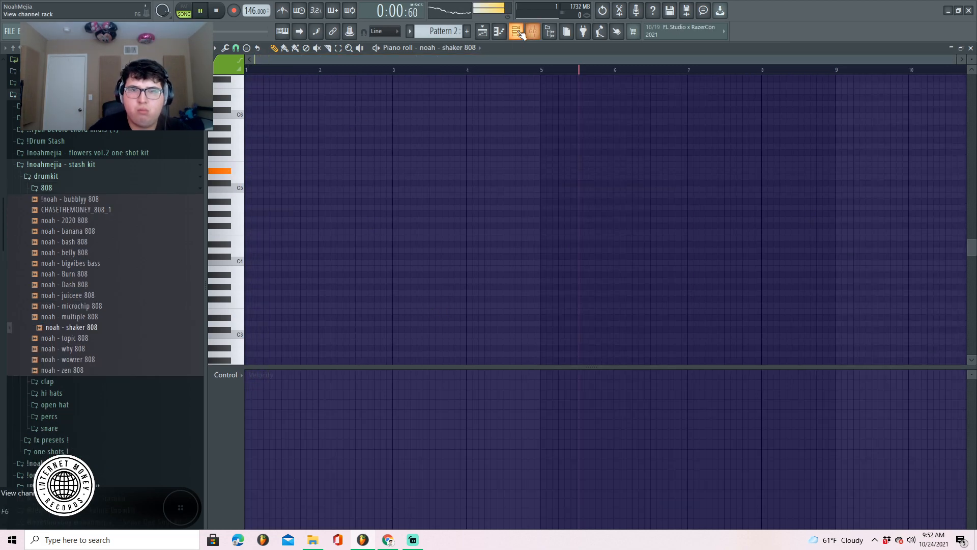
# - Switch back to Pattern 1 and open the noah - shaker 808 channel's notes in the piano roll
pyautogui.scroll(1, 445, 31)
pyautogui.click(516, 31)
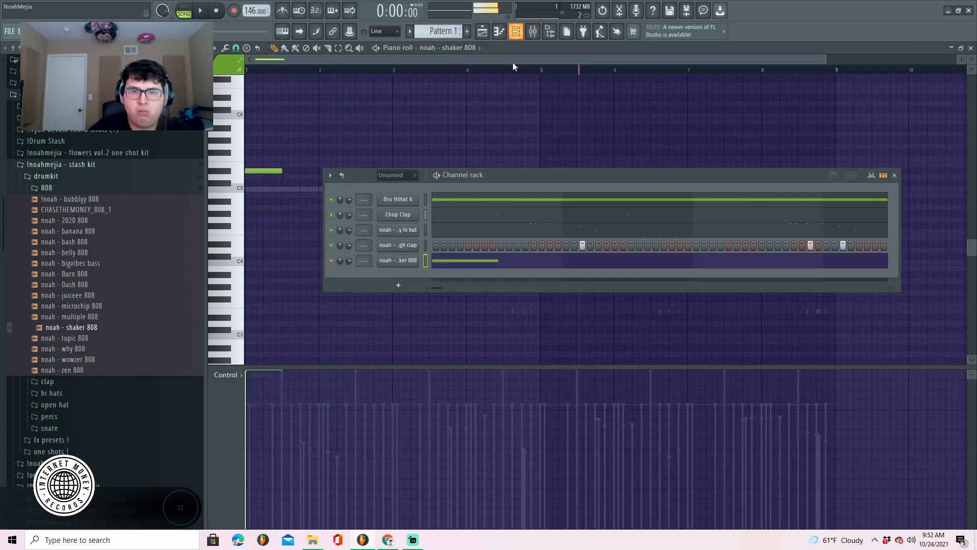
pyautogui.rightClick(394, 261)
pyautogui.click(432, 260)
pyautogui.press('space')
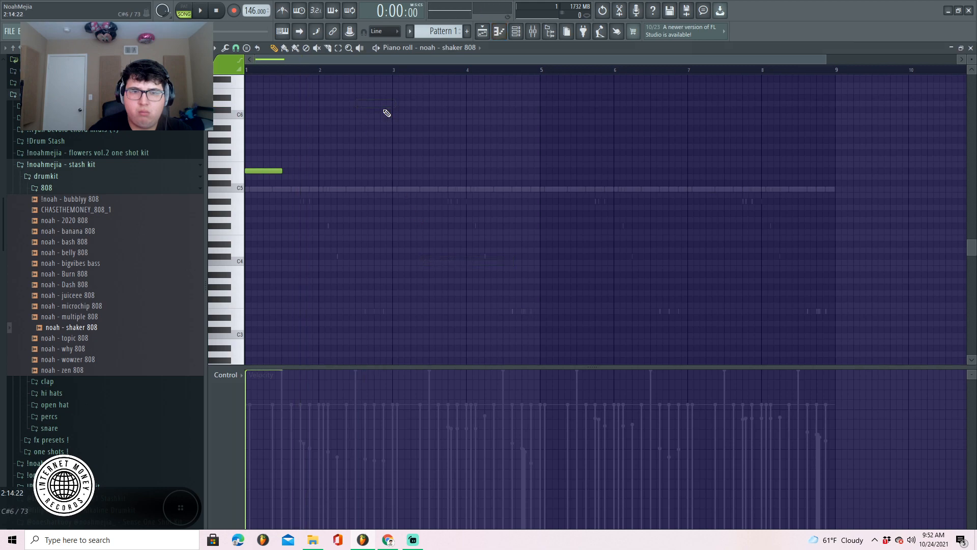
# - Try several pitches for the opening 808 note against the melody loop, and place it on D#6
pyautogui.scroll(3, 350, 135)
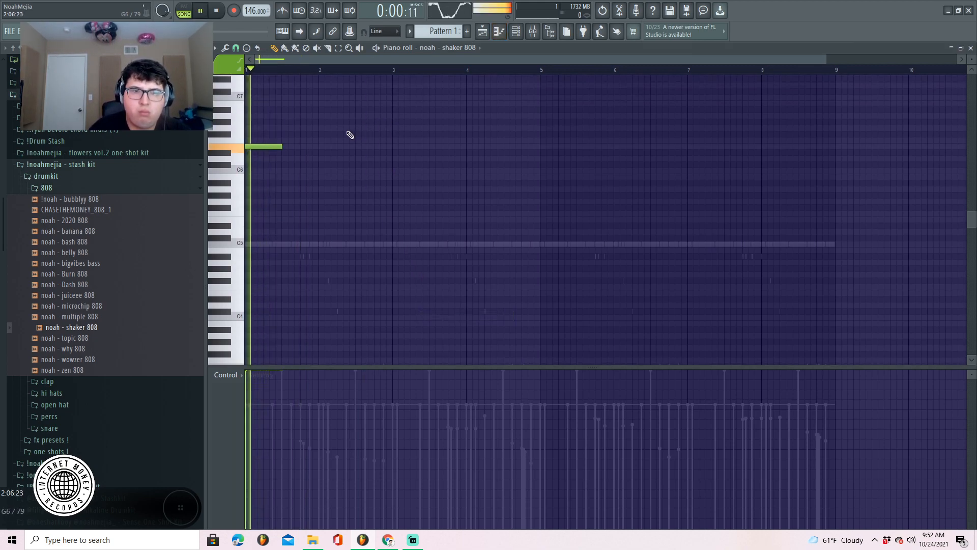
pyautogui.press('space')
pyautogui.rightClick(312, 104)
pyautogui.rightClick(324, 134)
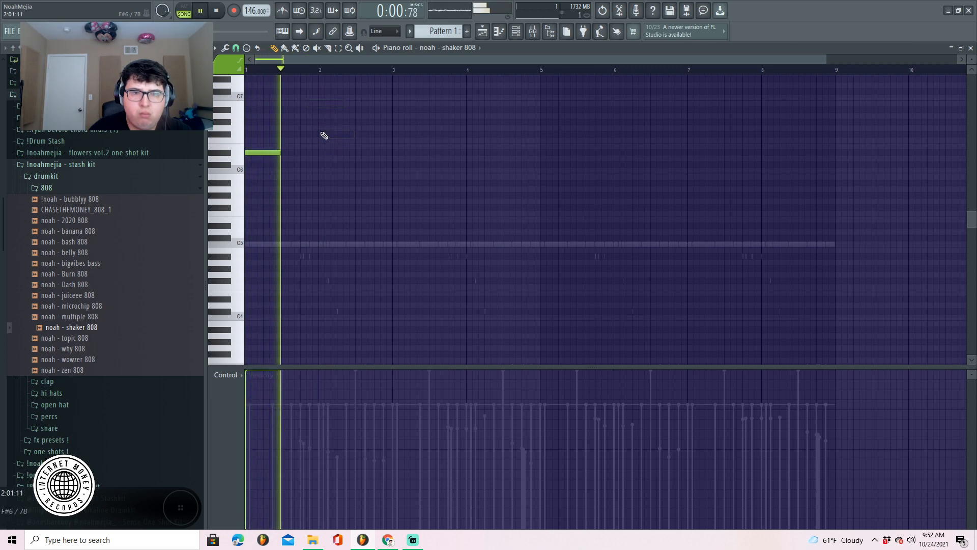
pyautogui.press('space')
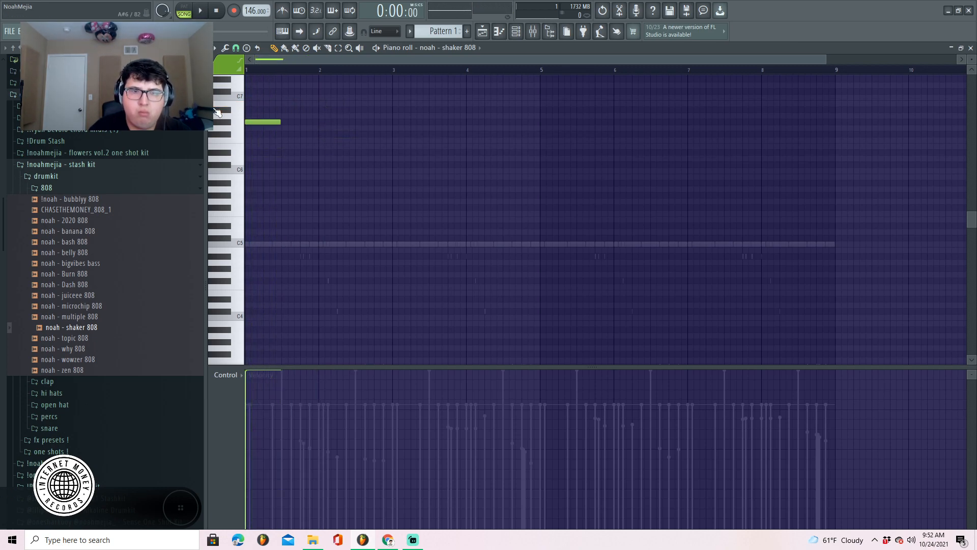
pyautogui.press('space')
# - Add an 808 note on F#6 early in bar 2 and a lower one at bar 3, extending the bar 2 note to meet it
pyautogui.click(339, 135)
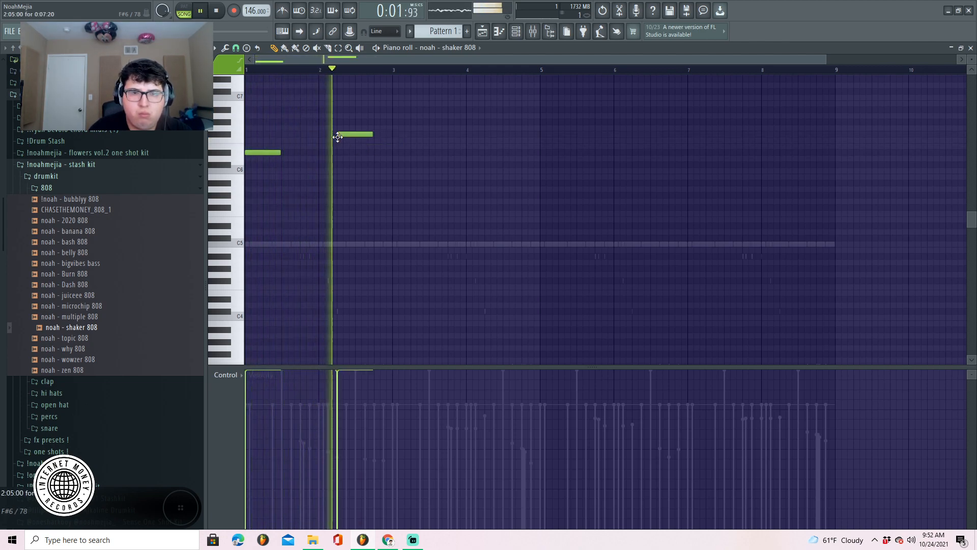
pyautogui.click(401, 171)
pyautogui.press('space')
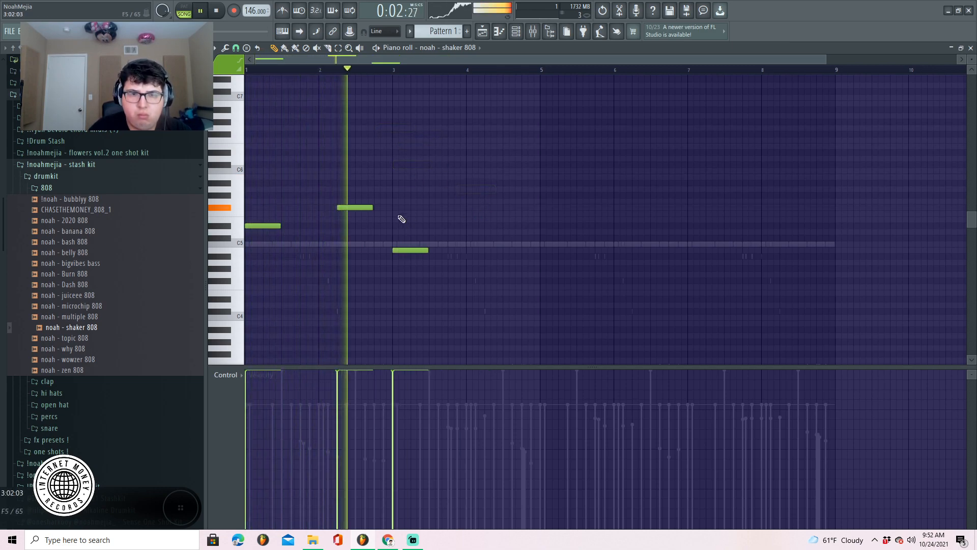
pyautogui.moveTo(371, 209); pyautogui.dragTo(391, 216)
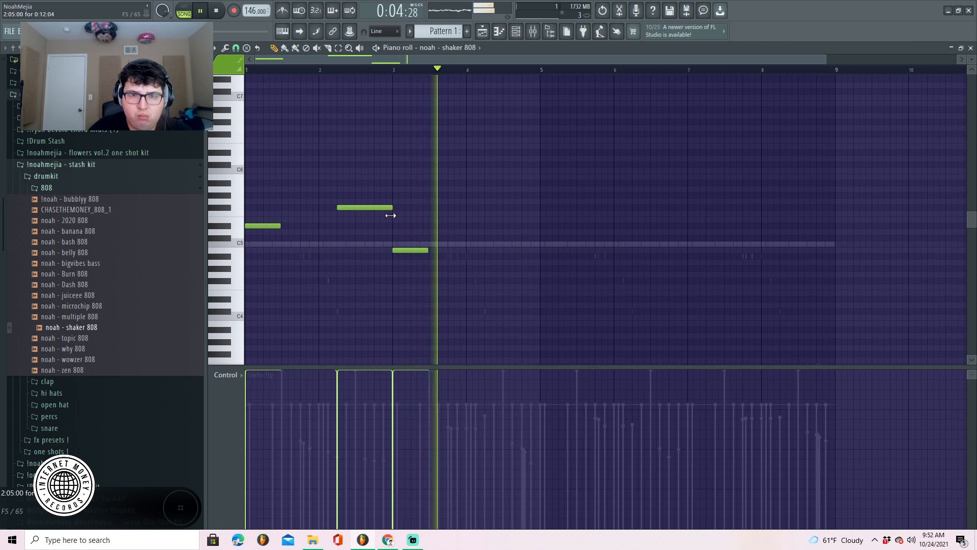
pyautogui.click(484, 239)
pyautogui.rightClick(496, 239)
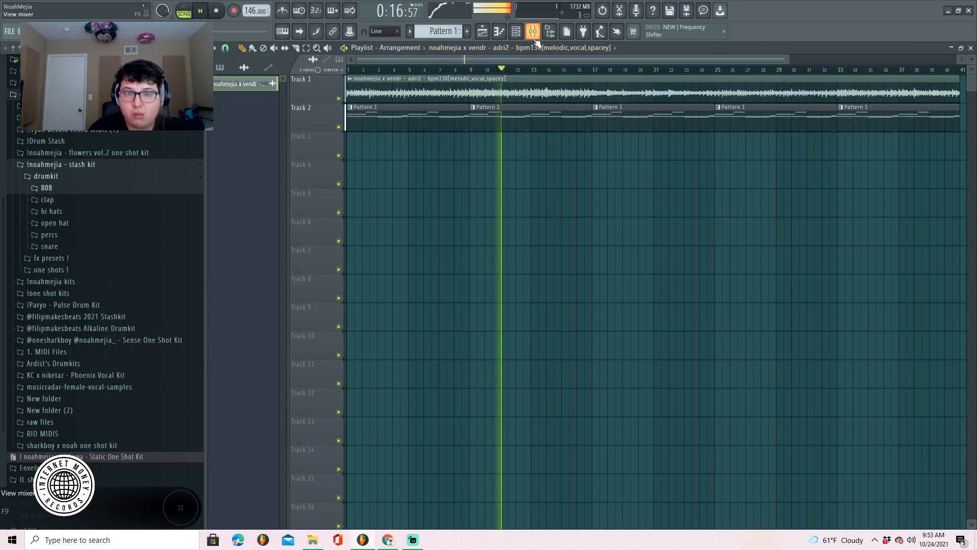
# - Route the melody loop and all drum channels to their own mixer tracks, starting from insert 1
pyautogui.press('F9')
pyautogui.rightClick(273, 173)
pyautogui.moveTo(310, 165)
pyautogui.click(460, 159)
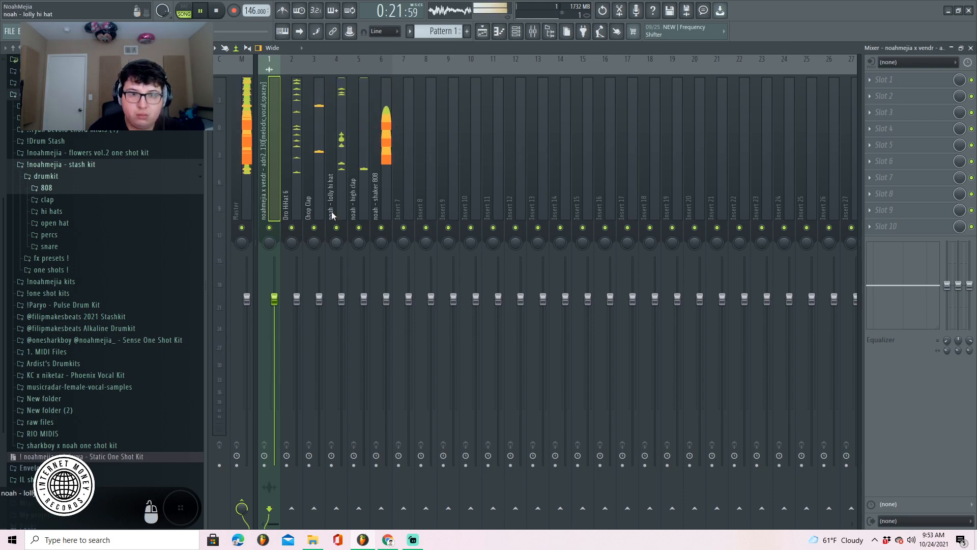
# - Load the wubbly room preset from the stash kit's fx presets onto the noah - lolly hi hat mixer track, and stop playback
pyautogui.click(346, 199)
pyautogui.click(79, 175)
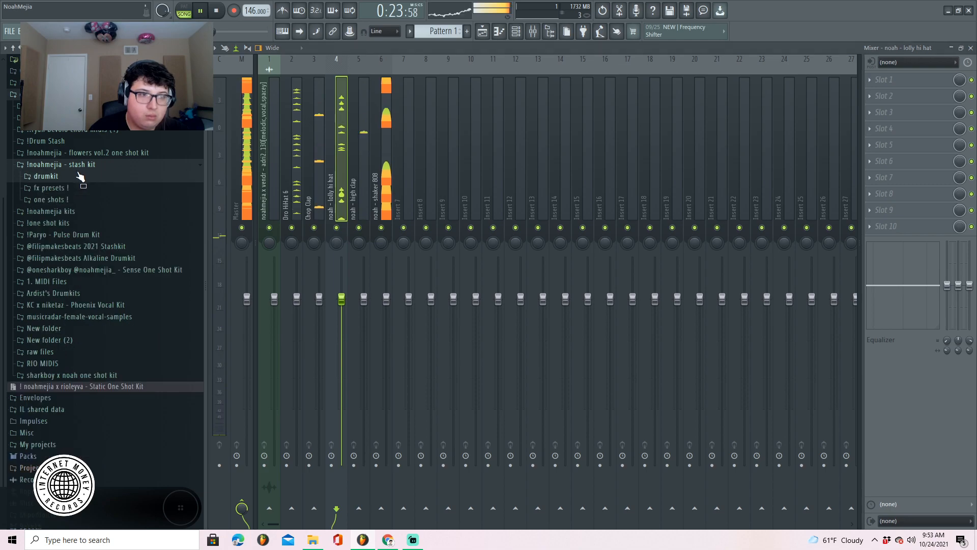
pyautogui.click(56, 188)
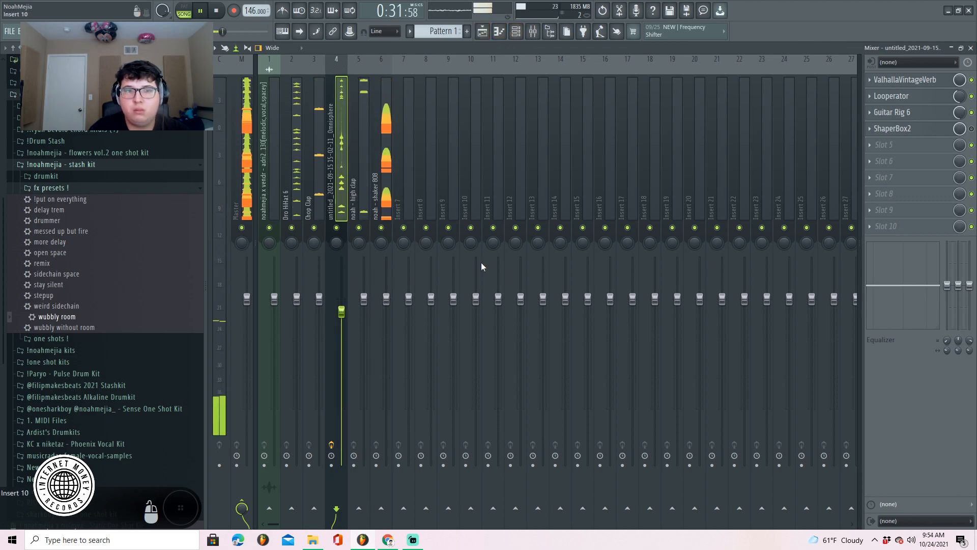
pyautogui.press('space')
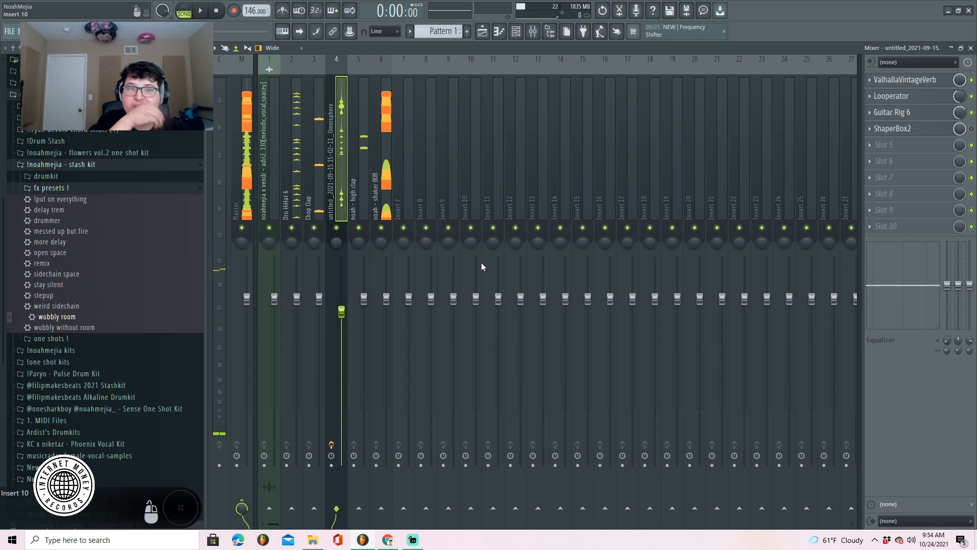
# - Review the melody loop in the playlist, and compare its mixer track with the effects chain on mixer track 4
pyautogui.click(482, 31)
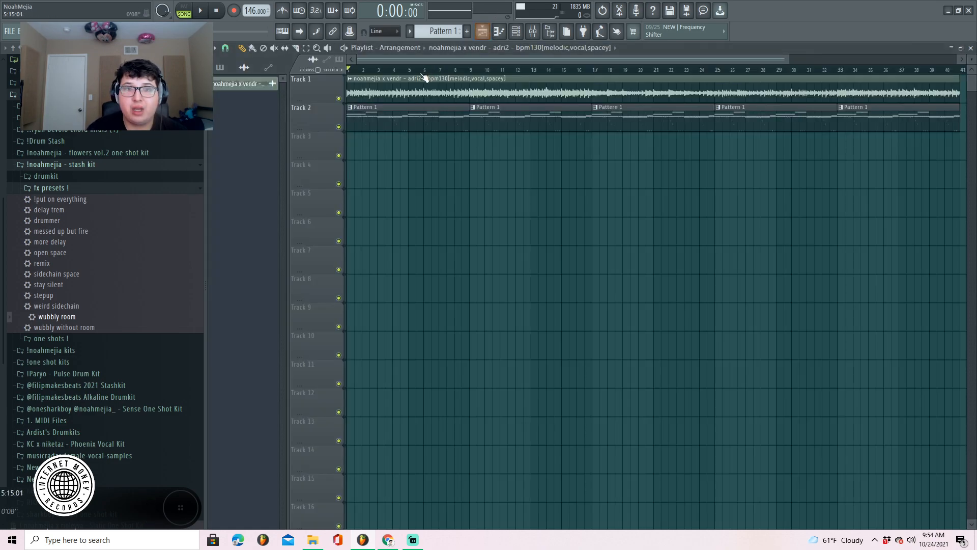
pyautogui.click(532, 31)
pyautogui.click(273, 162)
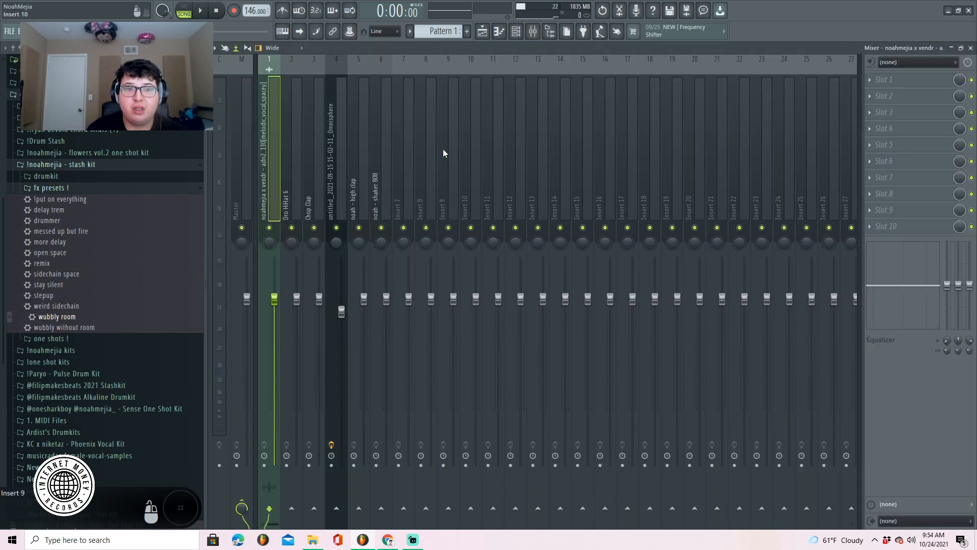
pyautogui.click(337, 201)
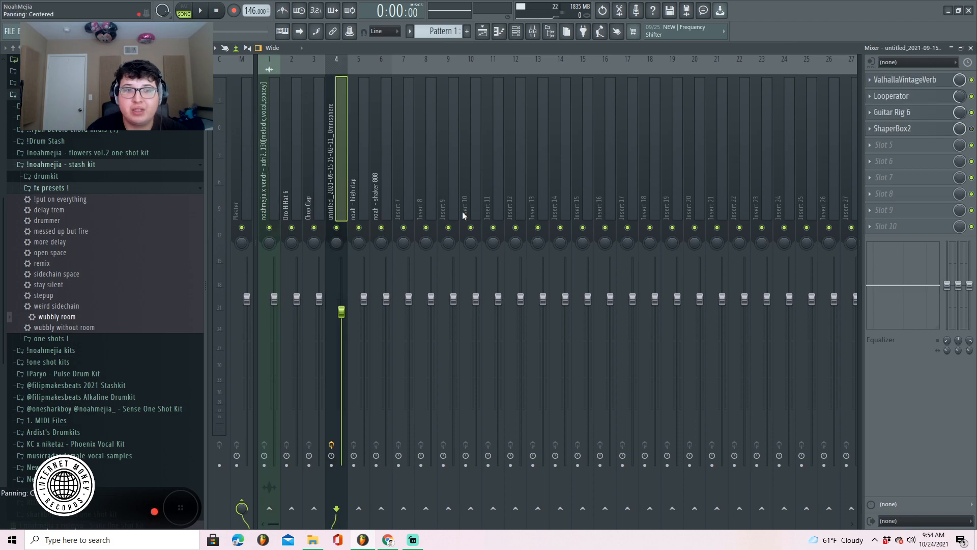
pyautogui.click(486, 35)
pyautogui.click(516, 31)
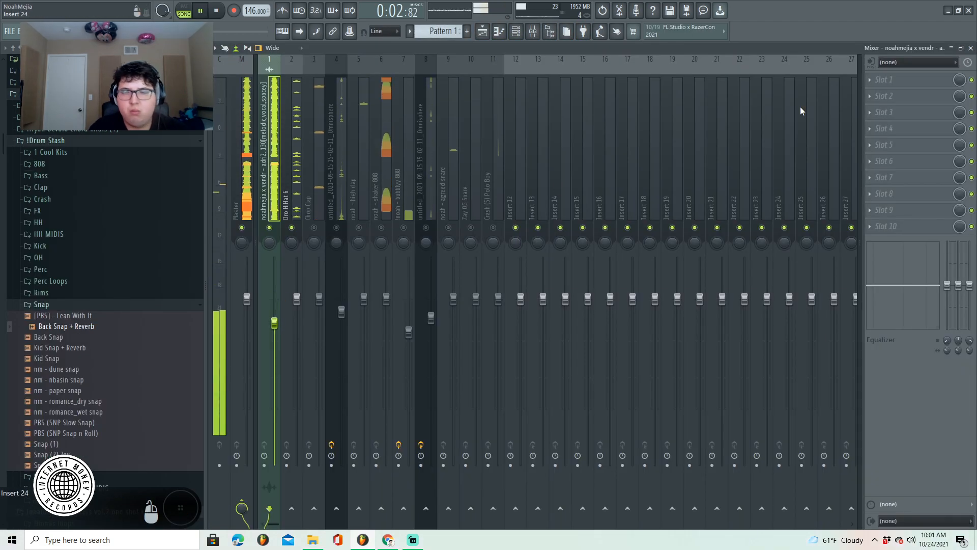
# - Load Fruity Parametric EQ 2 into the first effect slot of the melody loop's mixer track
pyautogui.click(891, 80)
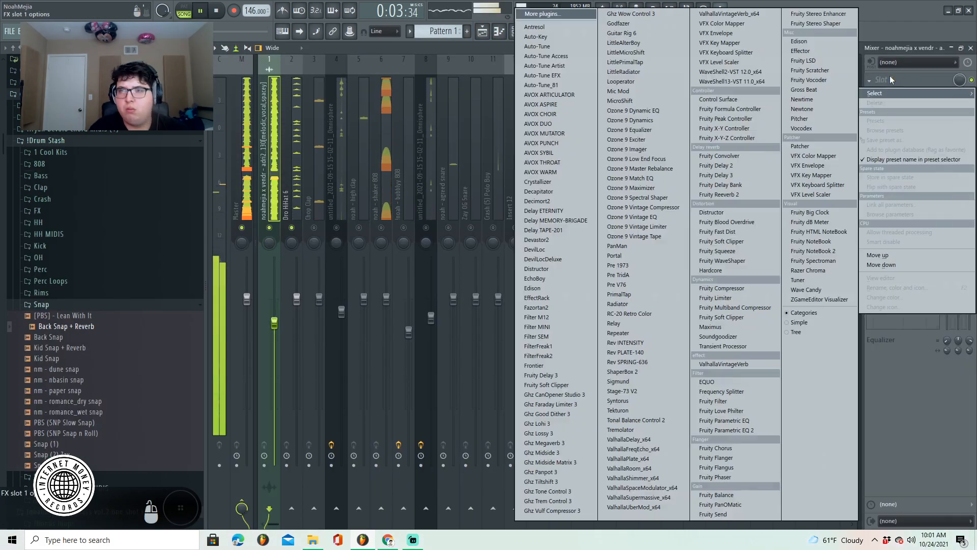
pyautogui.click(541, 15)
pyautogui.write('eq')
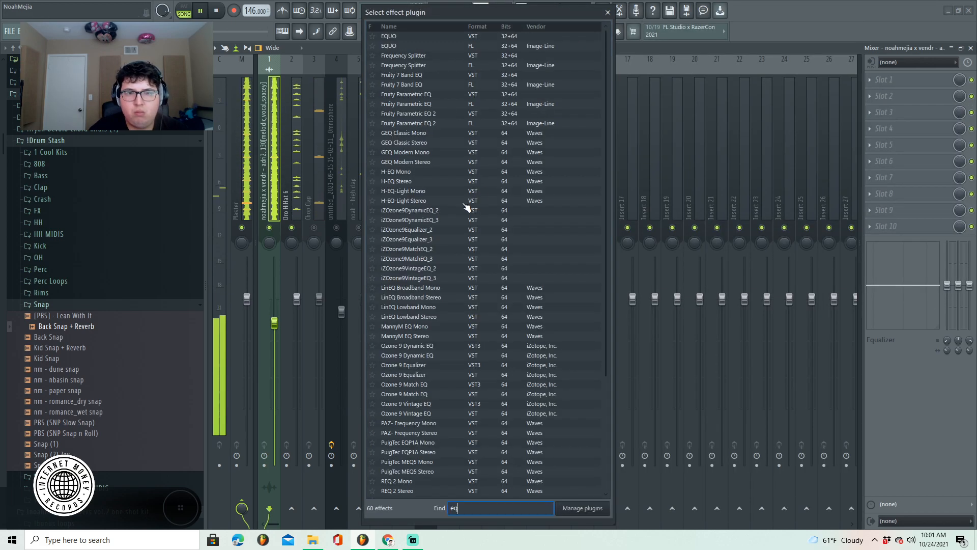
pyautogui.doubleClick(437, 123)
# - Apply the EQ's 20Hz + 18kHz cut preset and shift its low cut up into the bass range on the melody loop
pyautogui.click(271, 148)
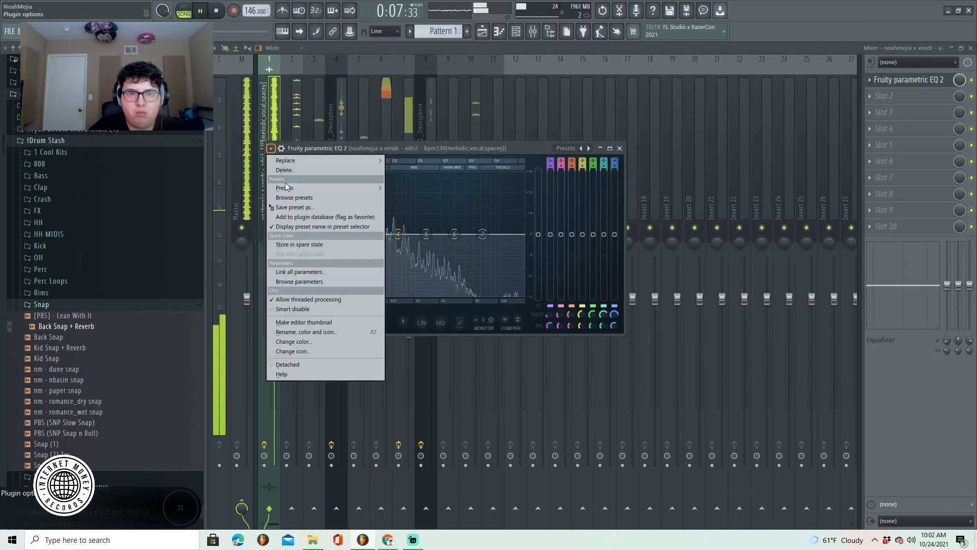
pyautogui.moveTo(285, 187)
pyautogui.click(407, 199)
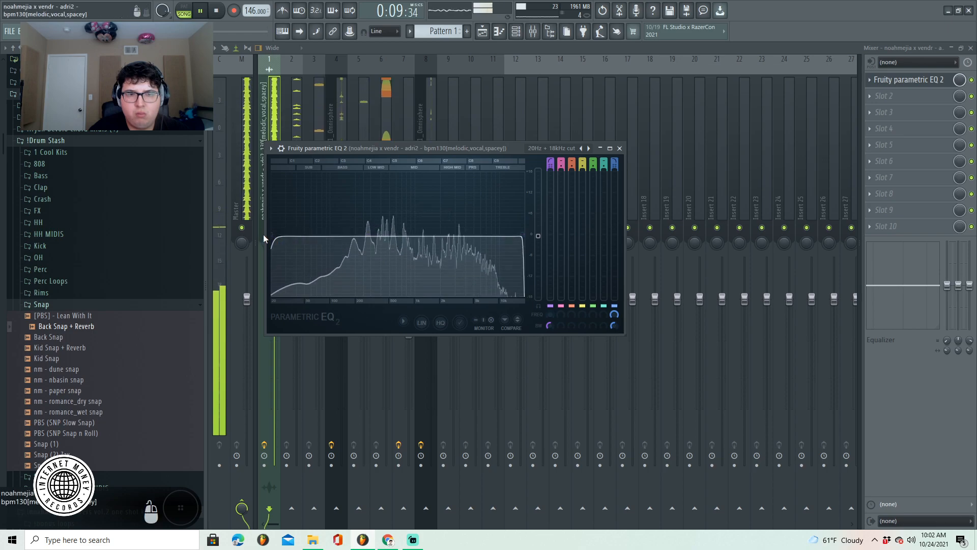
pyautogui.moveTo(271, 236); pyautogui.dragTo(343, 234)
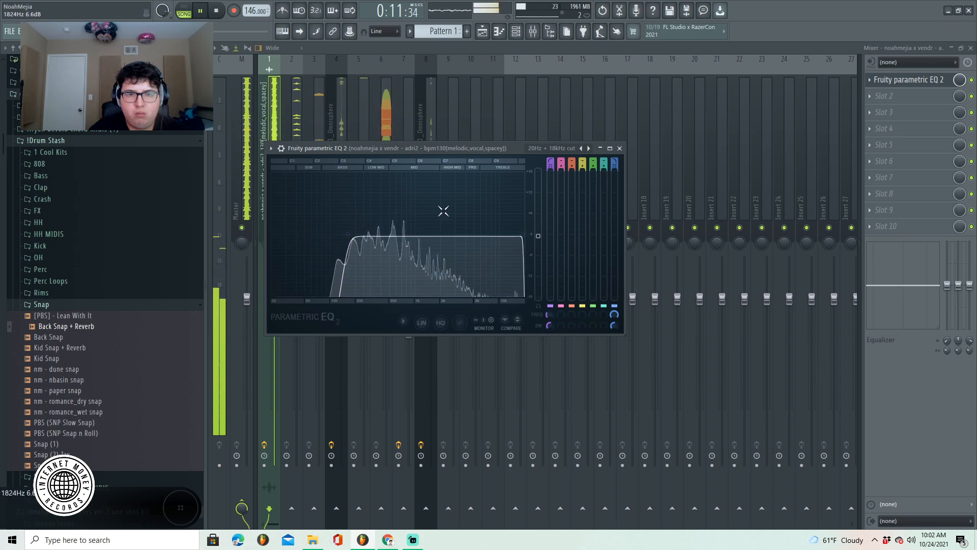
pyautogui.click(619, 148)
# - Unmute the Chop Clap, mixer track 4 and noah - high clap tracks, and lower each one's volume
pyautogui.click(297, 273)
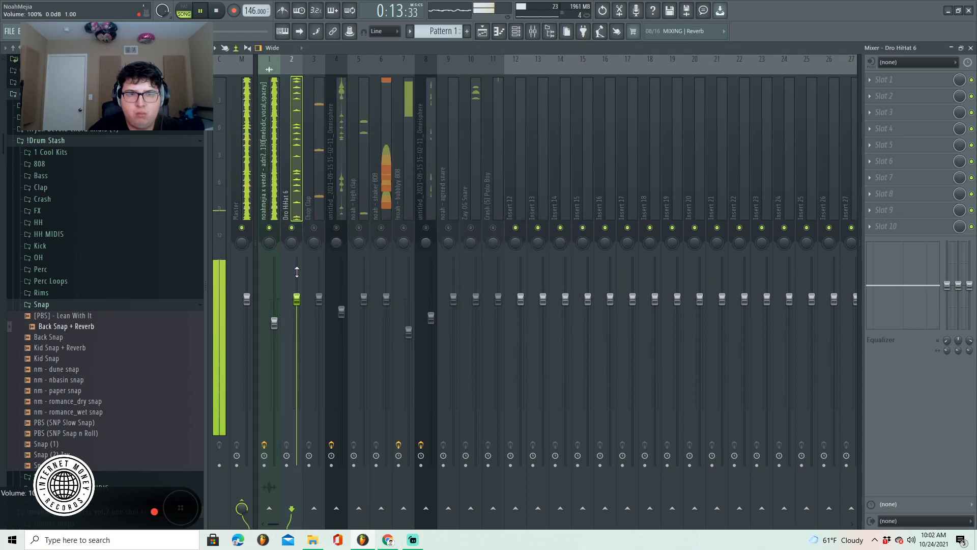
pyautogui.click(314, 228)
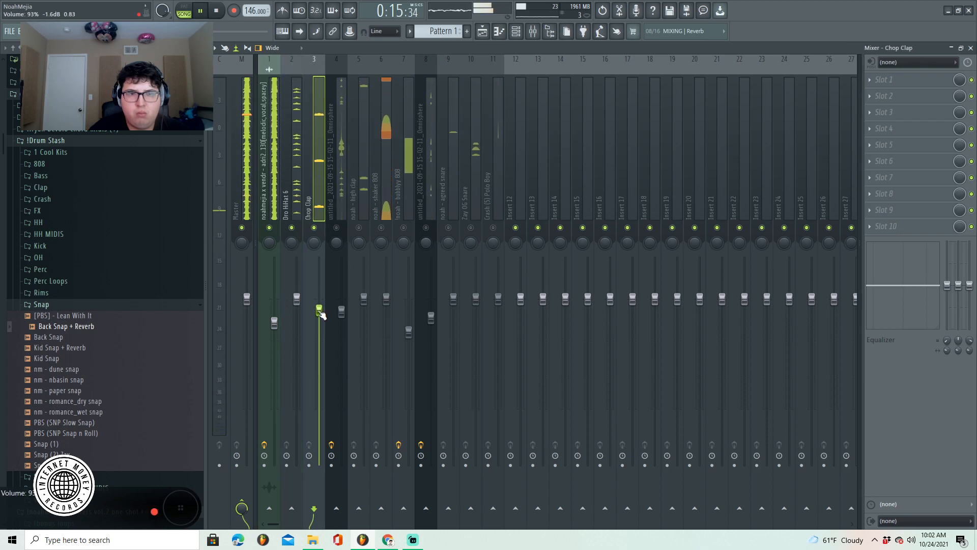
pyautogui.click(336, 227)
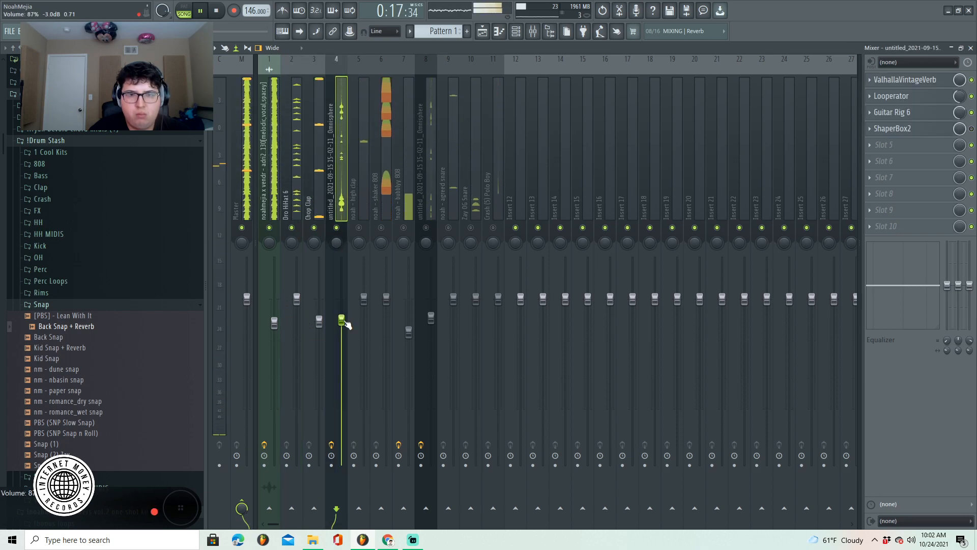
pyautogui.click(358, 227)
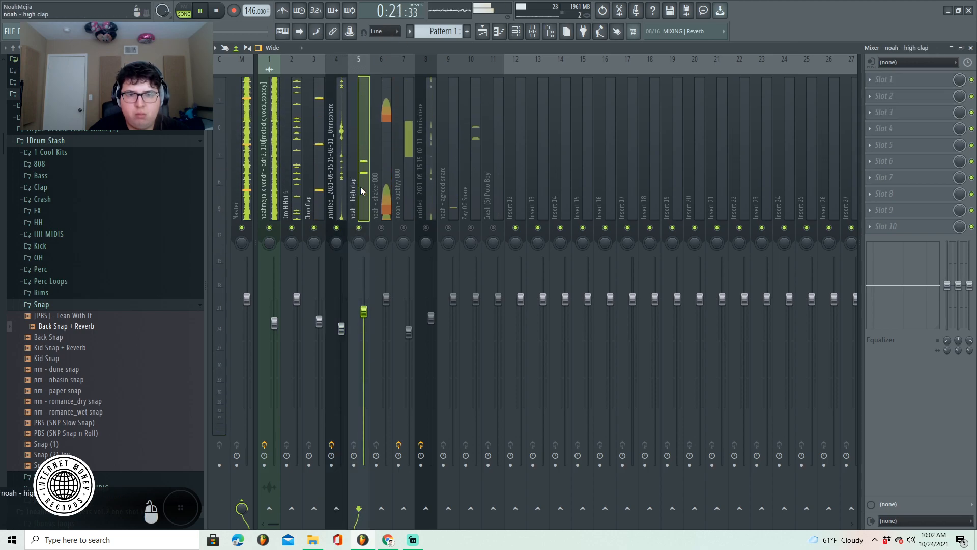
# - Unmute the noah - shaker 808 and bubblyy 808 tracks, and raise the bubblyy 808's volume slightly
pyautogui.click(381, 228)
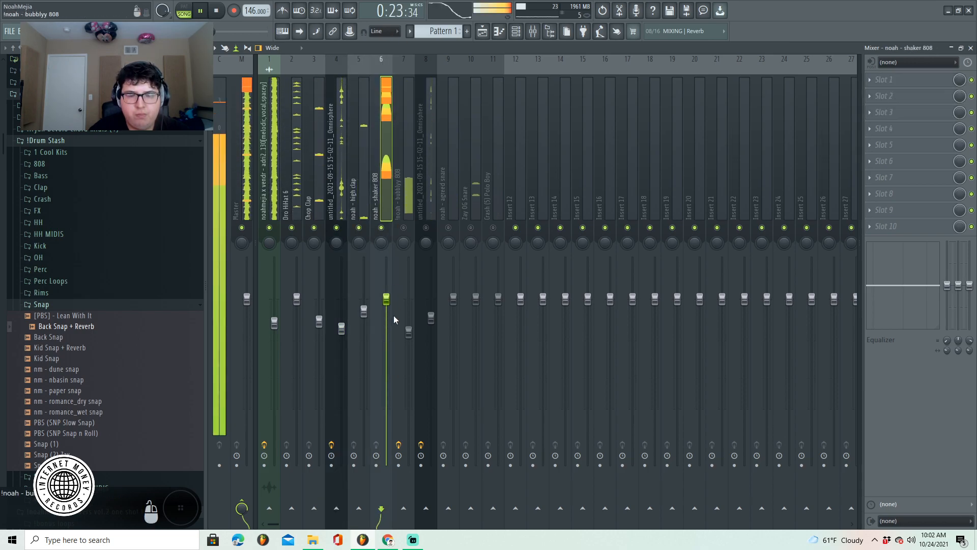
pyautogui.moveTo(386, 300); pyautogui.dragTo(387, 324)
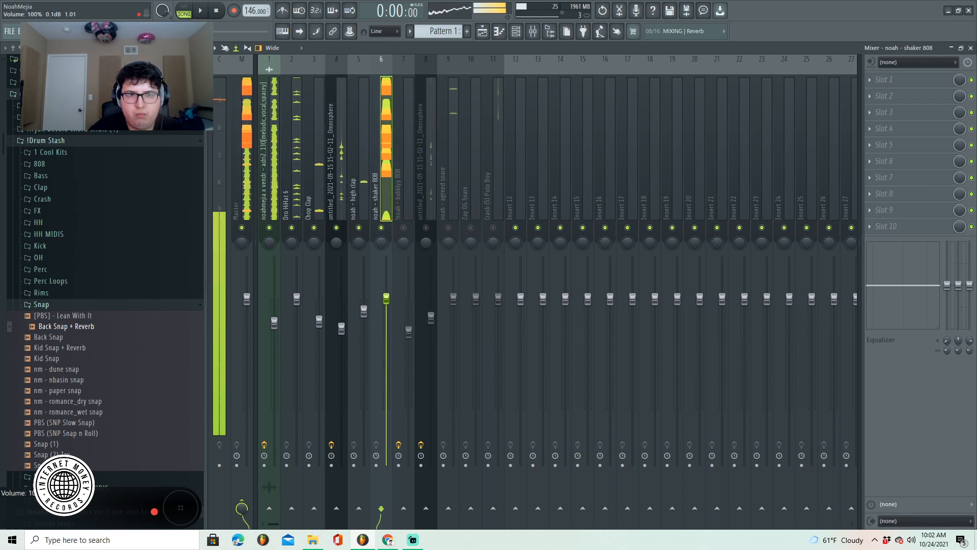
pyautogui.click(406, 224)
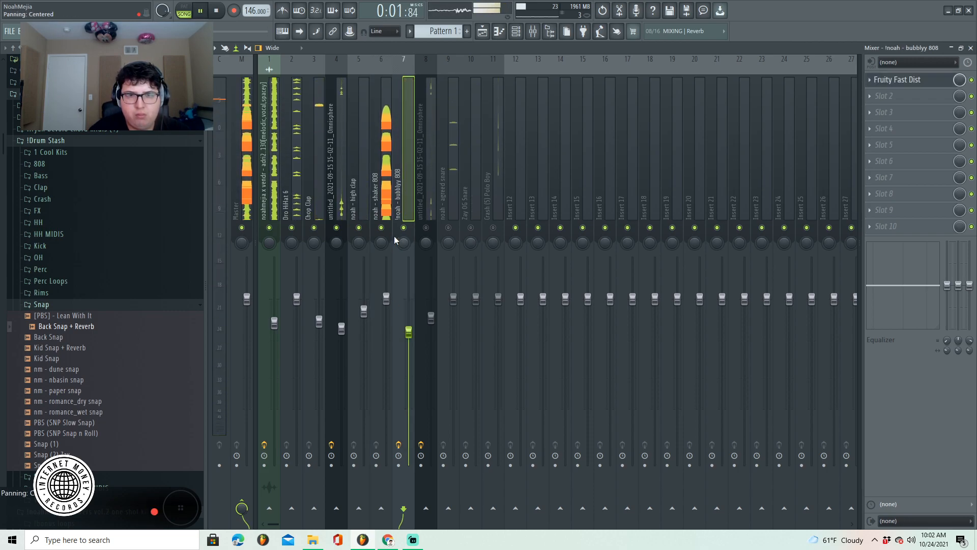
pyautogui.click(380, 160)
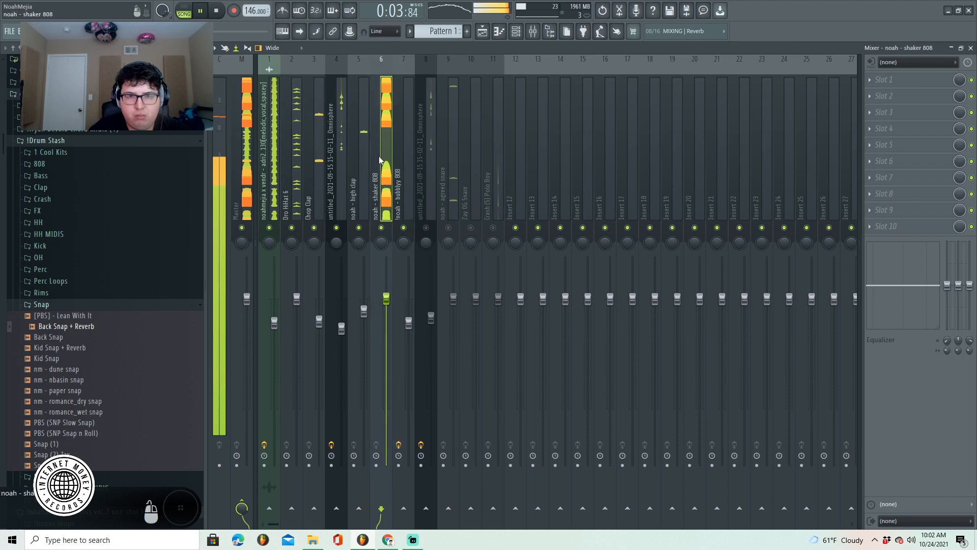
pyautogui.click(415, 209)
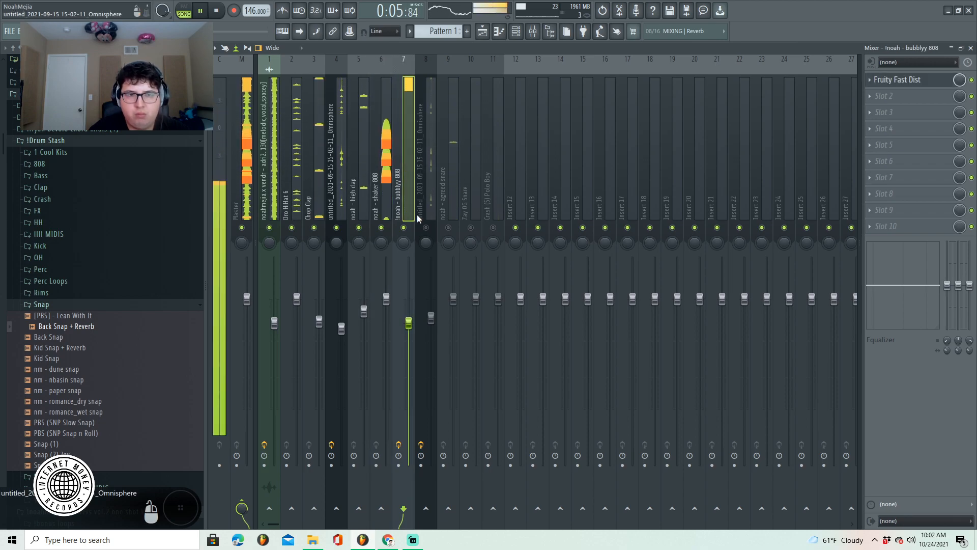
# - Unmute mixer track 8 and both snare tracks, lowering the snares' volumes and raising the melody loop's
pyautogui.click(427, 228)
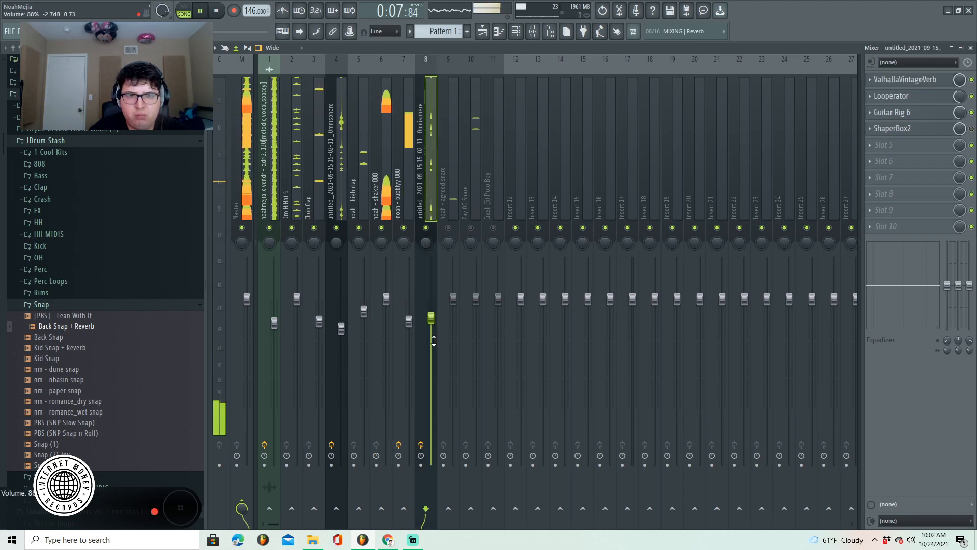
pyautogui.moveTo(279, 324); pyautogui.dragTo(279, 307)
pyautogui.click(431, 201)
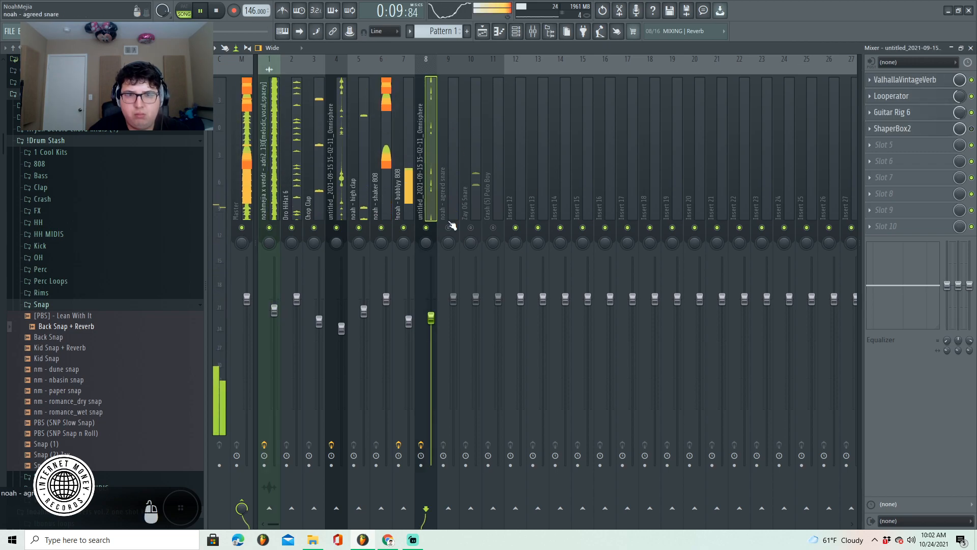
pyautogui.click(442, 186)
pyautogui.click(465, 321)
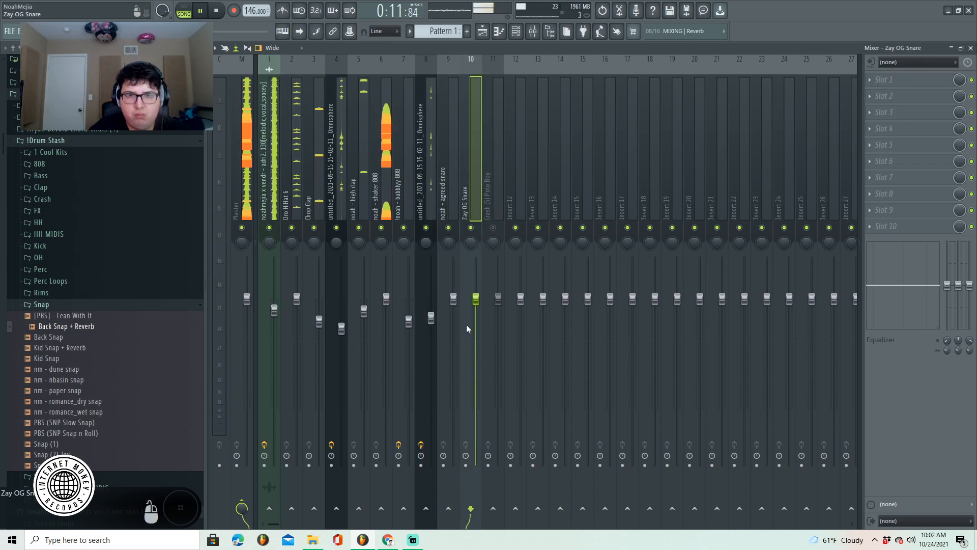
pyautogui.click(439, 196)
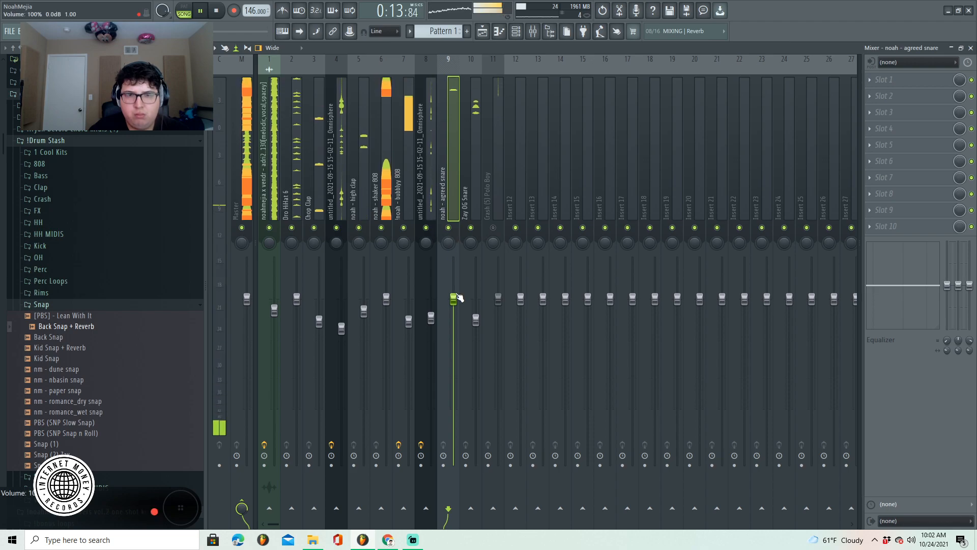
# - Fine-tune the melody loop's volume against the drums, settling it slightly lower
pyautogui.click(269, 188)
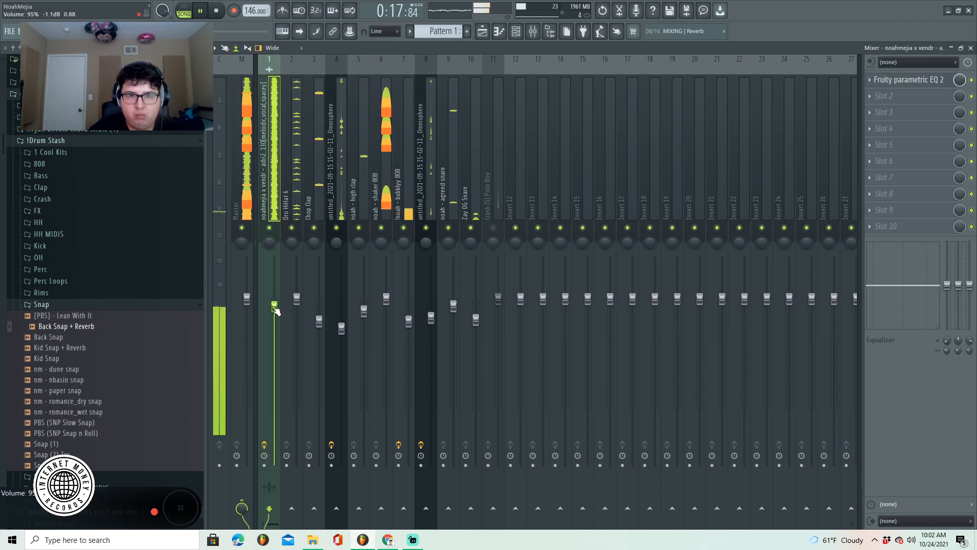
pyautogui.click(297, 171)
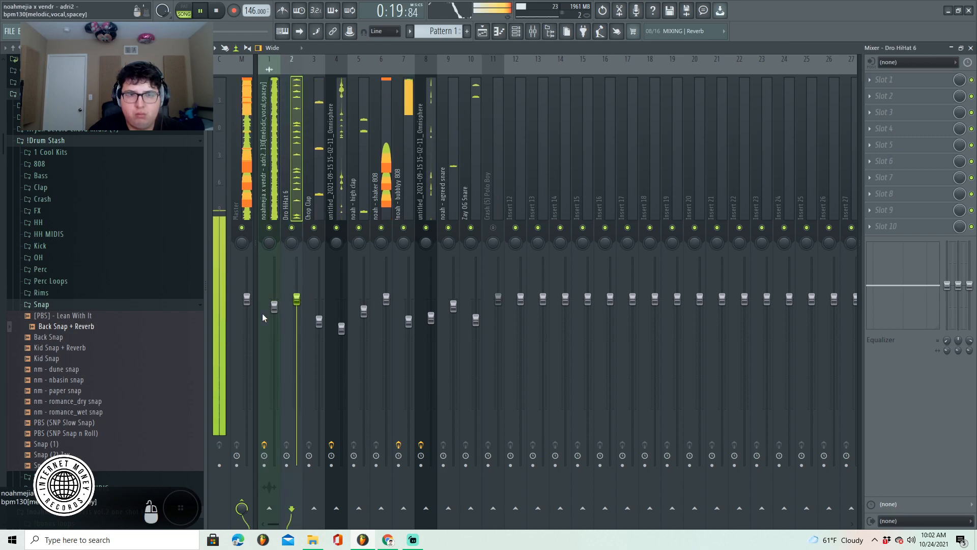
pyautogui.click(274, 306)
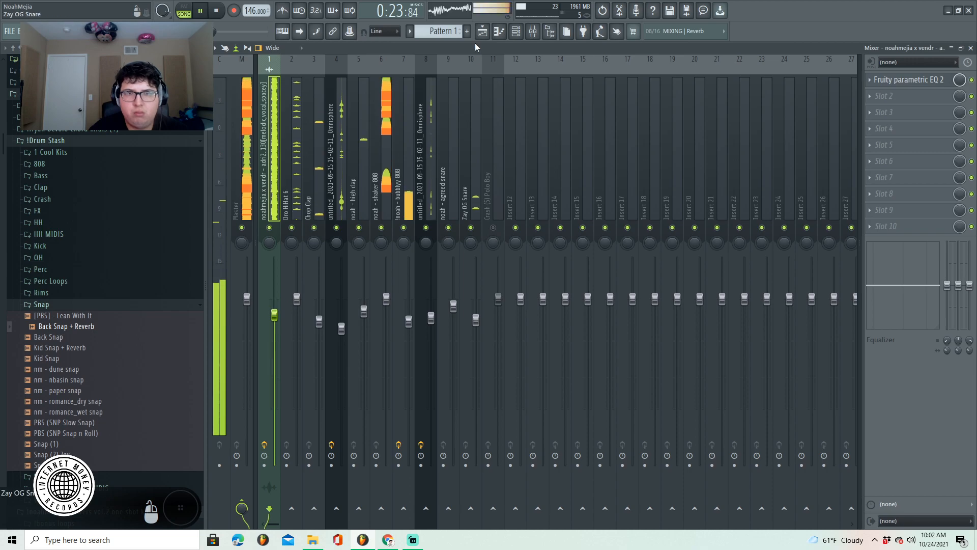
# - Make the noah - shaker 808 clip at bar 27 unique and open its notes in the piano roll
pyautogui.press('F1')
pyautogui.click(411, 33)
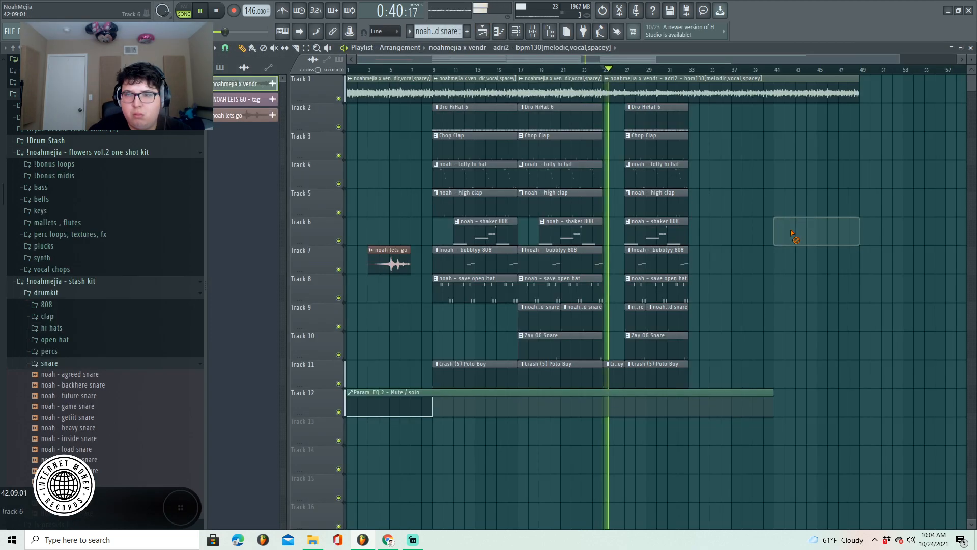
pyautogui.rightClick(756, 189)
pyautogui.moveTo(894, 57); pyautogui.dragTo(671, 84)
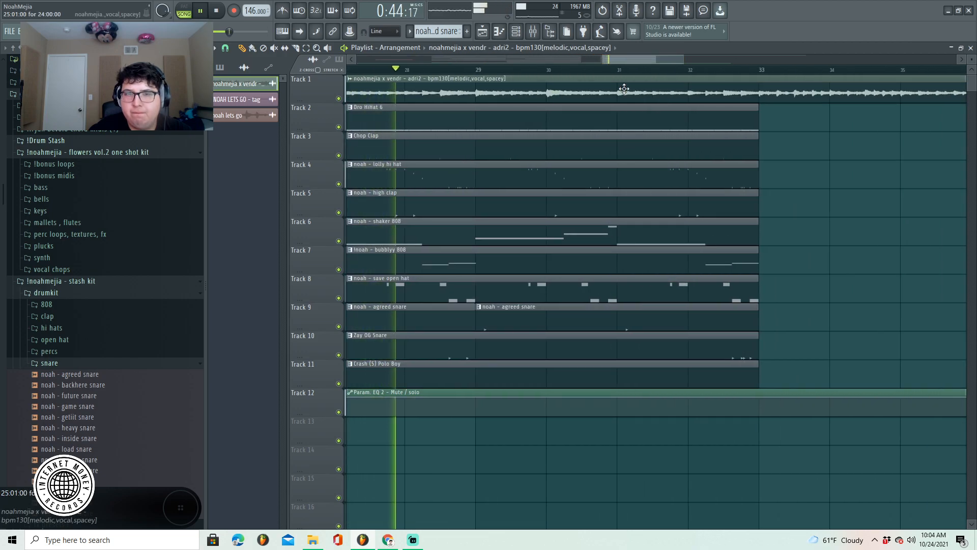
pyautogui.click(350, 222)
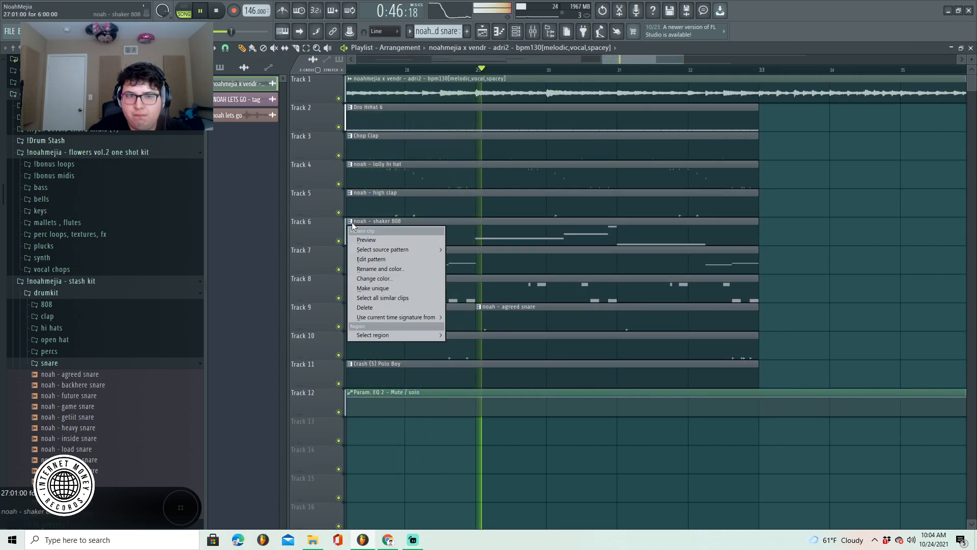
pyautogui.click(379, 289)
pyautogui.doubleClick(572, 221)
# - Slice the D#5 note at beat 4 of bar 3, the first F#5 note in bar 4, and the B4 note at beat 2 of bar 5
pyautogui.moveTo(585, 62); pyautogui.dragTo(411, 66)
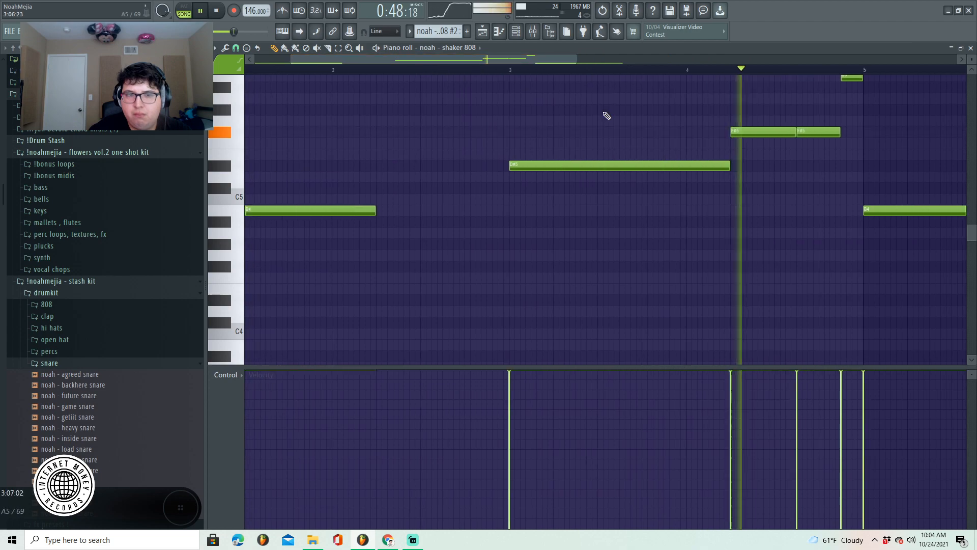
pyautogui.scroll(3, 539, 114)
pyautogui.click(511, 70)
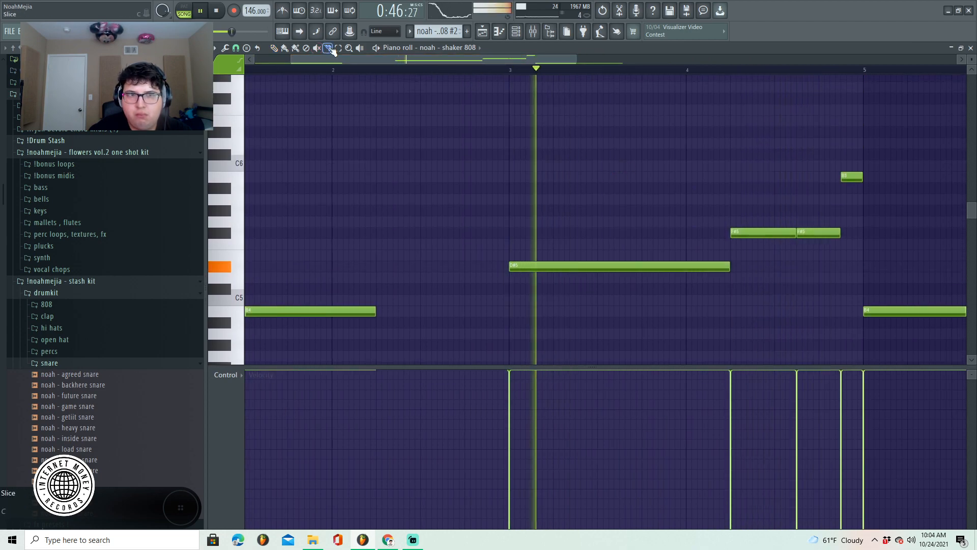
pyautogui.moveTo(642, 239); pyautogui.dragTo(648, 280)
pyautogui.moveTo(775, 209); pyautogui.dragTo(780, 252)
pyautogui.click(508, 69)
pyautogui.moveTo(515, 60); pyautogui.dragTo(594, 61)
pyautogui.moveTo(710, 306); pyautogui.dragTo(712, 319)
# - Raise the short B4 slice at the start of bar 5 by one octave
pyautogui.press('e')
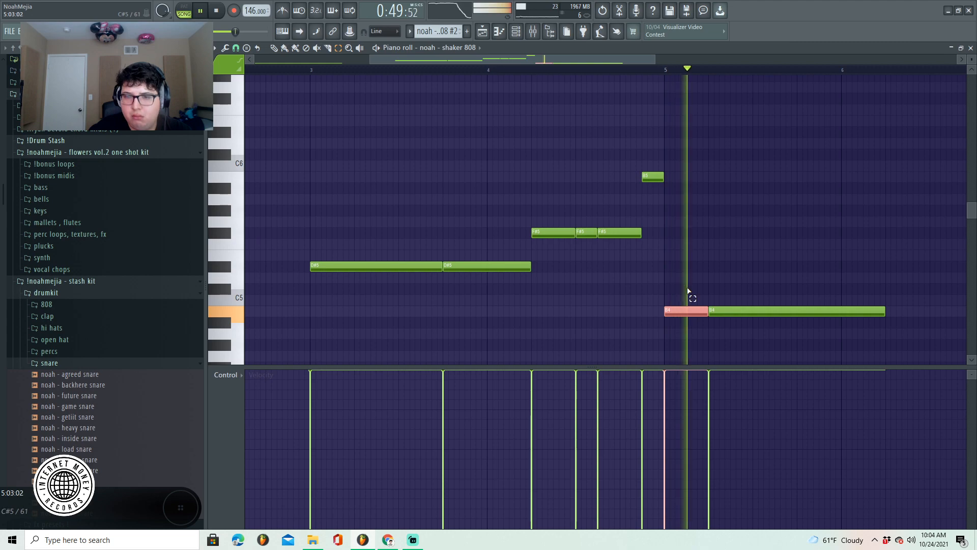
pyautogui.hotkey('ctrl', 'Up')
pyautogui.press('space')
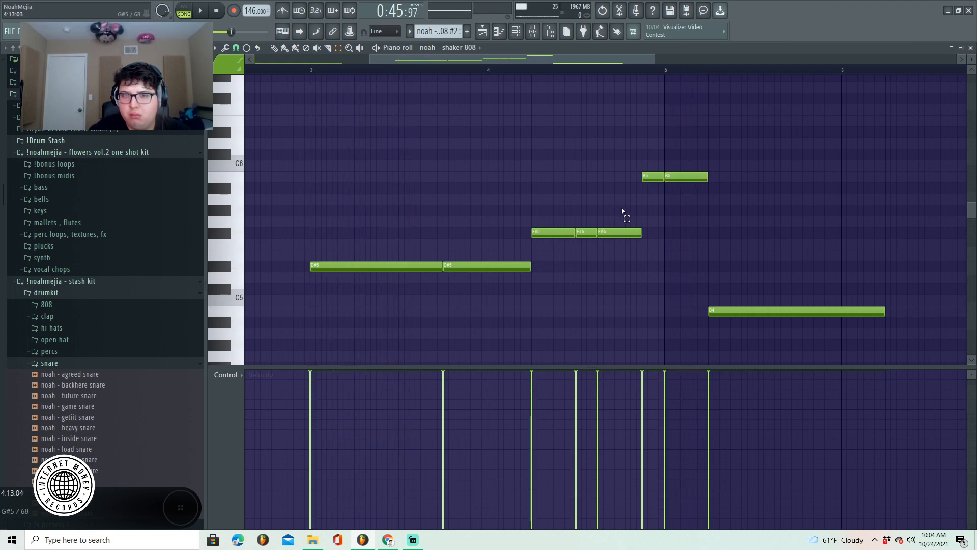
# - Lower the short B5 note just before bar 5 to A5, and replay the section
pyautogui.press('space')
pyautogui.hotkey('shift', 'Down')
pyautogui.hotkey('shift', 'Down')
pyautogui.hotkey('shift', 'Down')
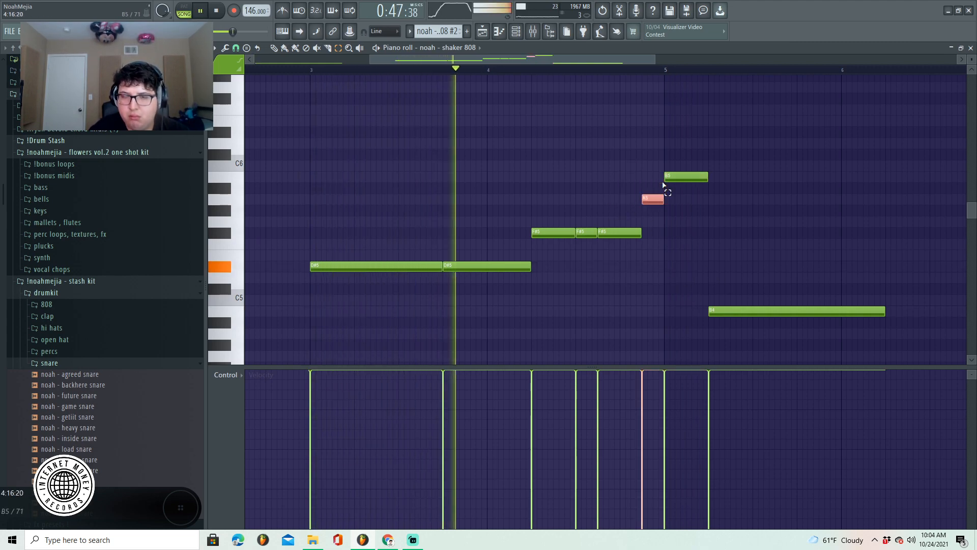
pyautogui.hotkey('shift', 'Up')
pyautogui.press('space')
pyautogui.press('space')
pyautogui.moveTo(663, 183); pyautogui.dragTo(667, 182)
# - Raise the long B4 note in bar 5 by one octave and replay the section
pyautogui.moveTo(741, 330); pyautogui.dragTo(764, 311)
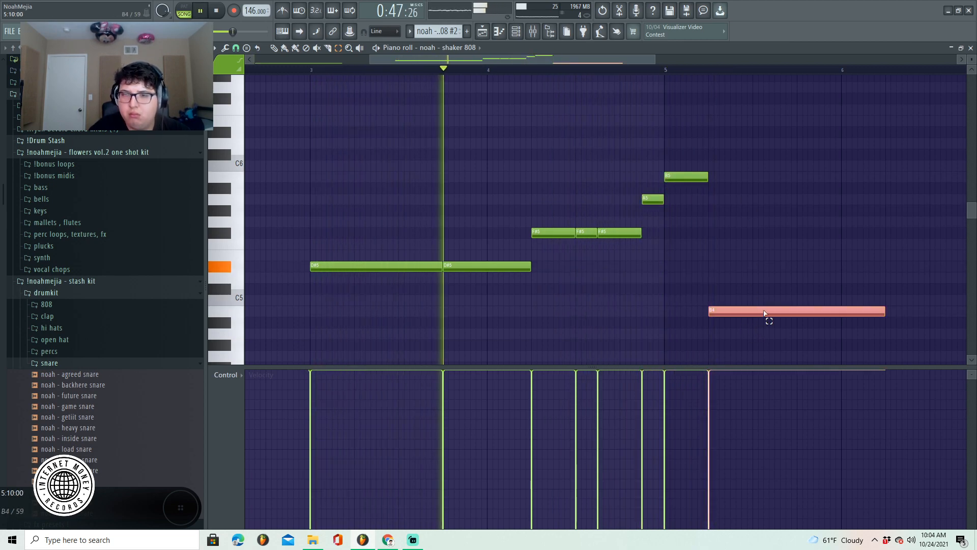
pyautogui.hotkey('ctrl', 'Up')
pyautogui.keyDown('ctrl'); pyautogui.click(774, 313); pyautogui.keyUp('ctrl')
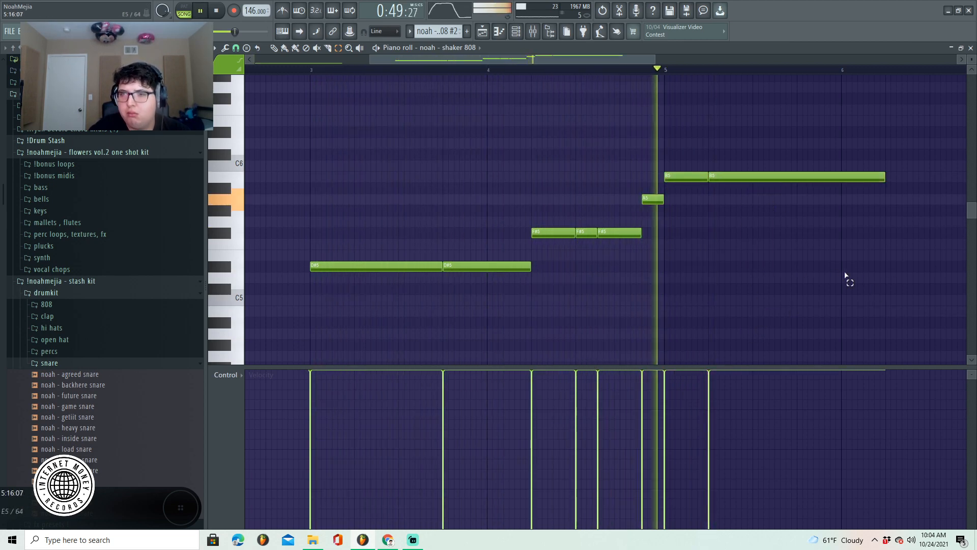
pyautogui.moveTo(916, 302); pyautogui.dragTo(636, 121)
pyautogui.press('space')
pyautogui.press('space')
pyautogui.moveTo(838, 280); pyautogui.dragTo(768, 265)
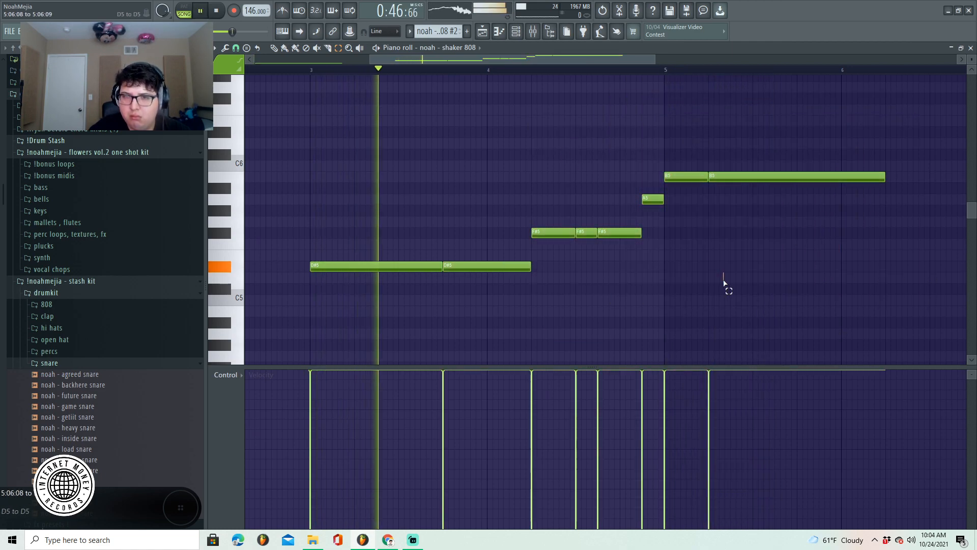
# - Try removing the short A5 note just before bar 5, and undo the deletion
pyautogui.moveTo(662, 206); pyautogui.dragTo(662, 198)
pyautogui.press('Delete')
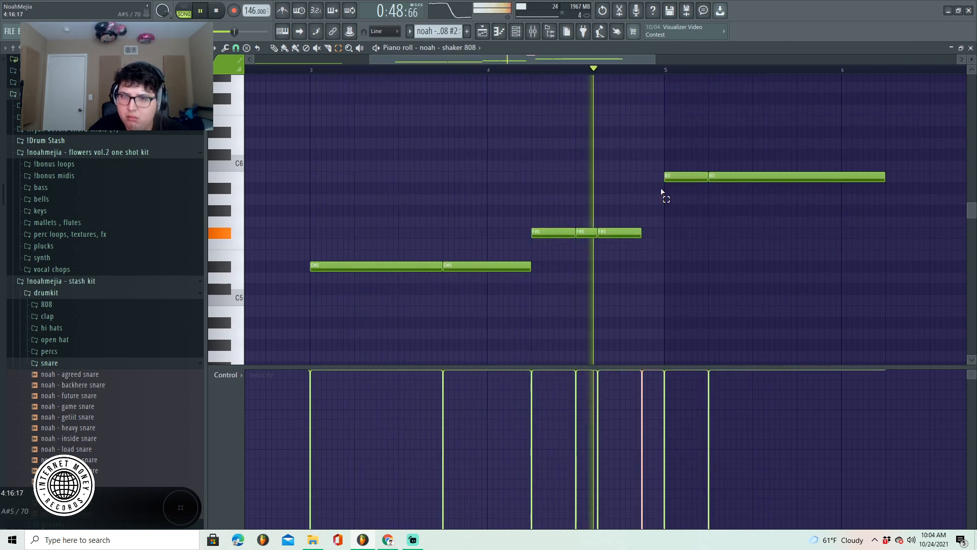
pyautogui.hotkey('ctrl', 'z')
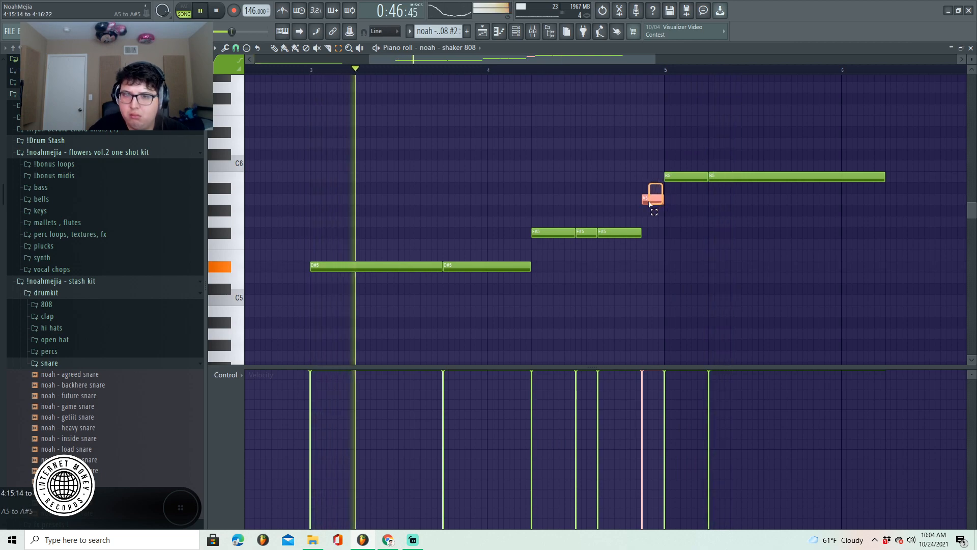
# - Try lower pitches for the short A5 note just before bar 5, and return it to A5
pyautogui.hotkey('shift', 'Down')
pyautogui.hotkey('shift', 'Down')
pyautogui.hotkey('shift', 'Down')
pyautogui.hotkey('shift', 'Up')
pyautogui.hotkey('shift', 'Up')
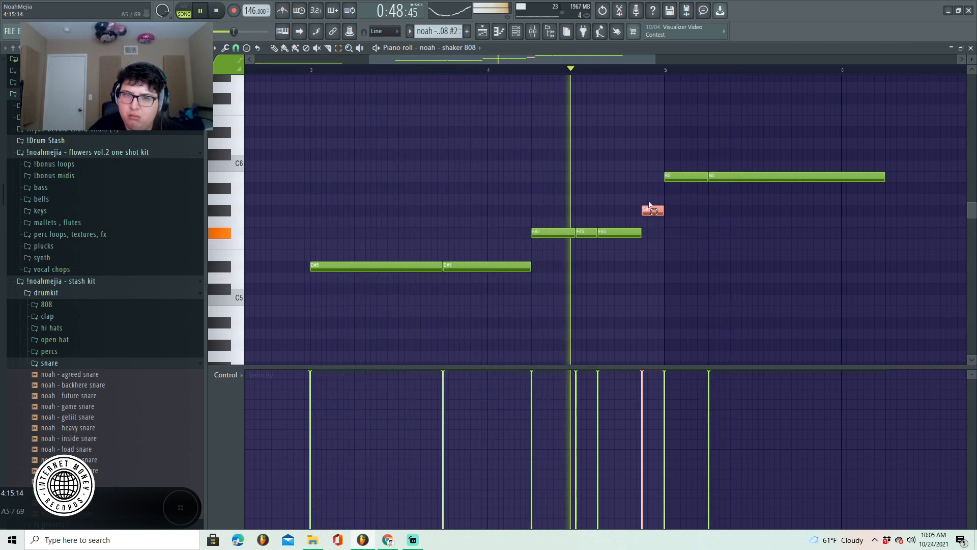
pyautogui.hotkey('shift', 'Up')
pyautogui.press('space')
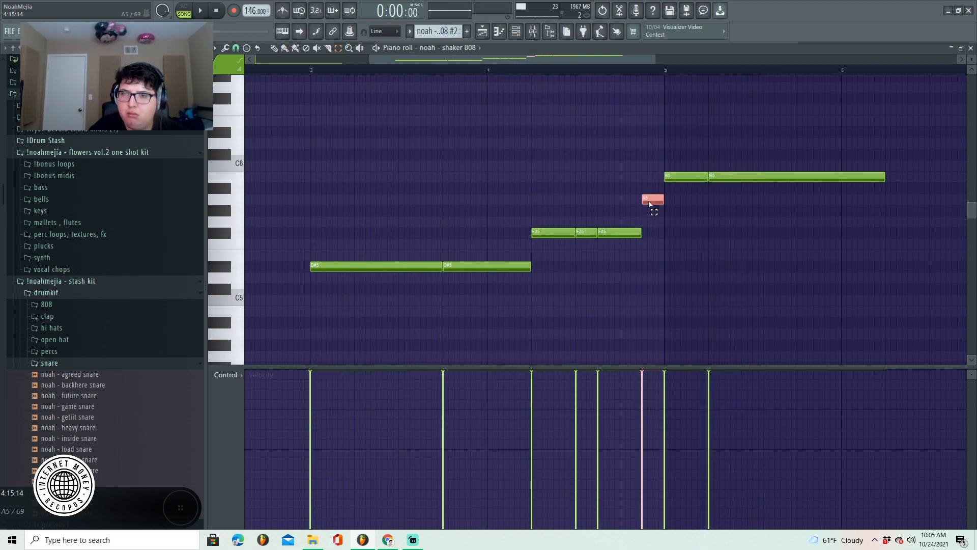
# - Try moving the long B5 note later in bar 5, leaving a gap after the short B5 note
pyautogui.keyDown('ctrl'); pyautogui.click(666, 152); pyautogui.keyUp('ctrl')
pyautogui.moveTo(654, 180)
pyautogui.mouseDown()
pyautogui.moveTo(654, 203)
pyautogui.moveTo(654, 191)
pyautogui.mouseUp()
pyautogui.click(754, 256)
pyautogui.rightClick(754, 256)
pyautogui.moveTo(758, 177); pyautogui.dragTo(779, 176)
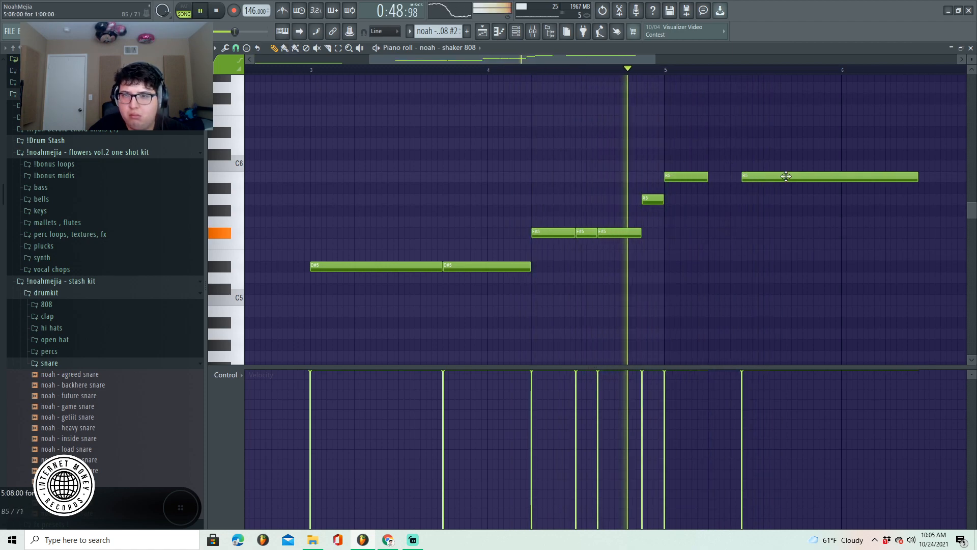
pyautogui.click(696, 120)
pyautogui.rightClick(696, 120)
# - Move the long B5 note in bar 5 back directly behind the short B5 note, and remove the stray notes
pyautogui.moveTo(655, 59); pyautogui.dragTo(937, 59)
pyautogui.click(658, 132)
pyautogui.rightClick(658, 132)
pyautogui.click(548, 144)
pyautogui.rightClick(549, 145)
pyautogui.press('space')
pyautogui.press('space')
pyautogui.moveTo(529, 176); pyautogui.dragTo(517, 178)
pyautogui.click(534, 132)
pyautogui.rightClick(534, 133)
pyautogui.click(533, 144)
pyautogui.rightClick(544, 145)
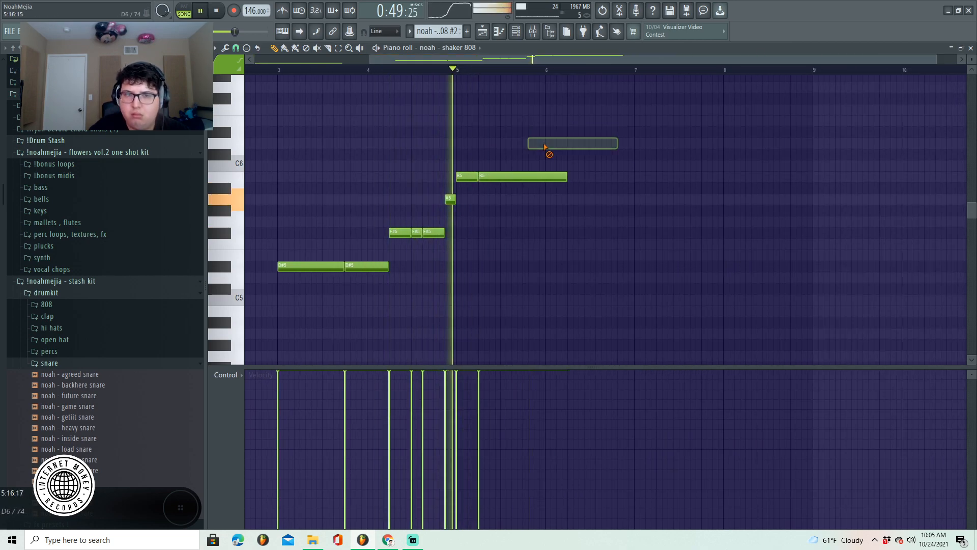
# - Shorten the long B5 note in bar 5 and add two short B5 notes in the rest of the bar
pyautogui.click(503, 176)
pyautogui.click(520, 187)
pyautogui.press('space')
pyautogui.click(559, 120)
pyautogui.rightClick(560, 121)
pyautogui.click(571, 133)
pyautogui.rightClick(571, 134)
pyautogui.moveTo(609, 177); pyautogui.dragTo(567, 178)
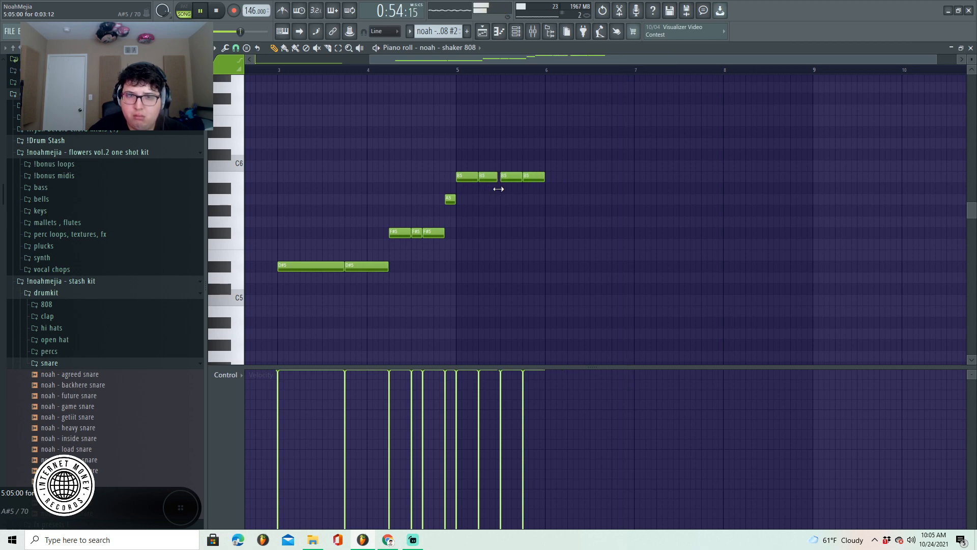
# - Try the first two B5 notes of bar 5 one octave lower, and raise them back to B5
pyautogui.moveTo(460, 165); pyautogui.dragTo(481, 182)
pyautogui.hotkey('ctrl', 'Down')
pyautogui.click(620, 358)
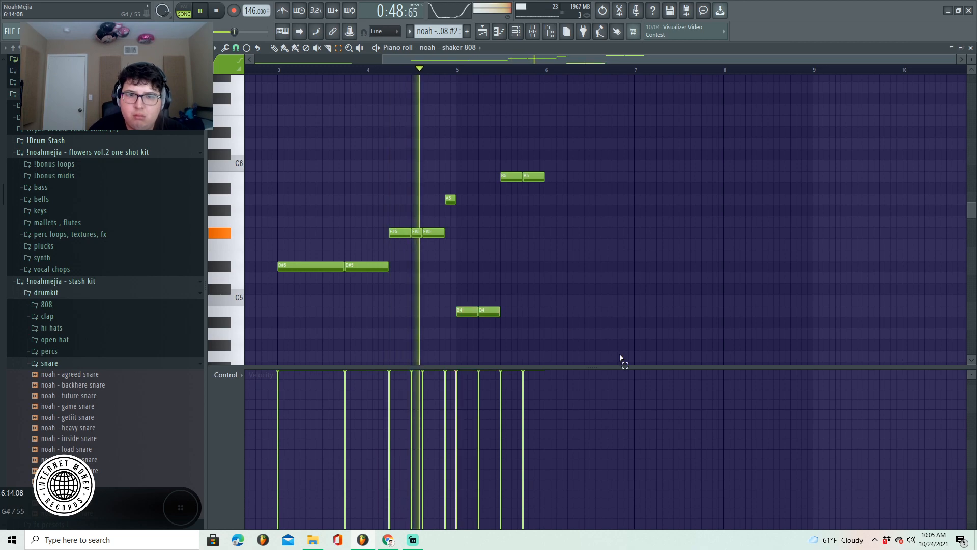
pyautogui.moveTo(511, 323); pyautogui.dragTo(453, 305)
pyautogui.hotkey('ctrl', 'Up')
pyautogui.scroll(1, 452, 310)
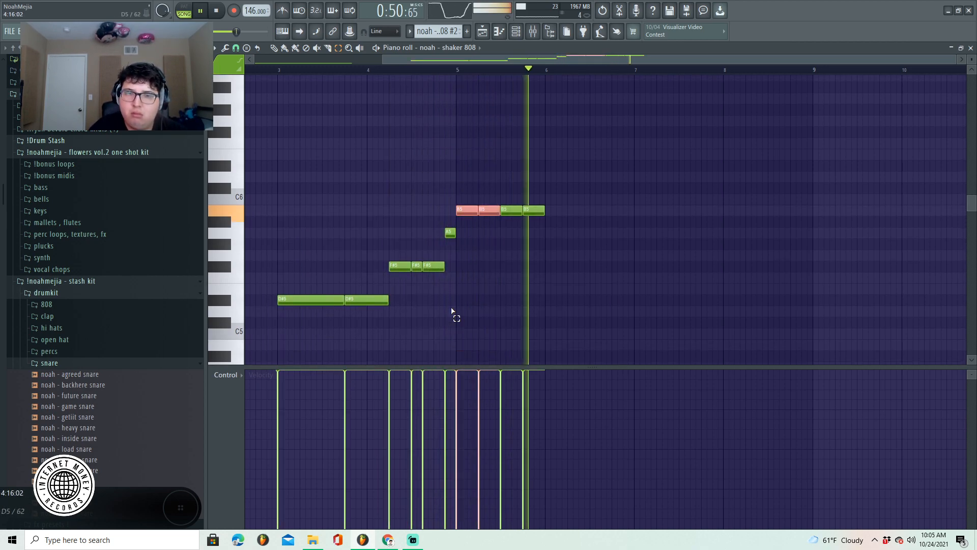
# - In the playlist, duplicate the drum and 808 clips of bars 17 to 33 from bar 33, and delete the copies after bar 41
pyautogui.click(481, 31)
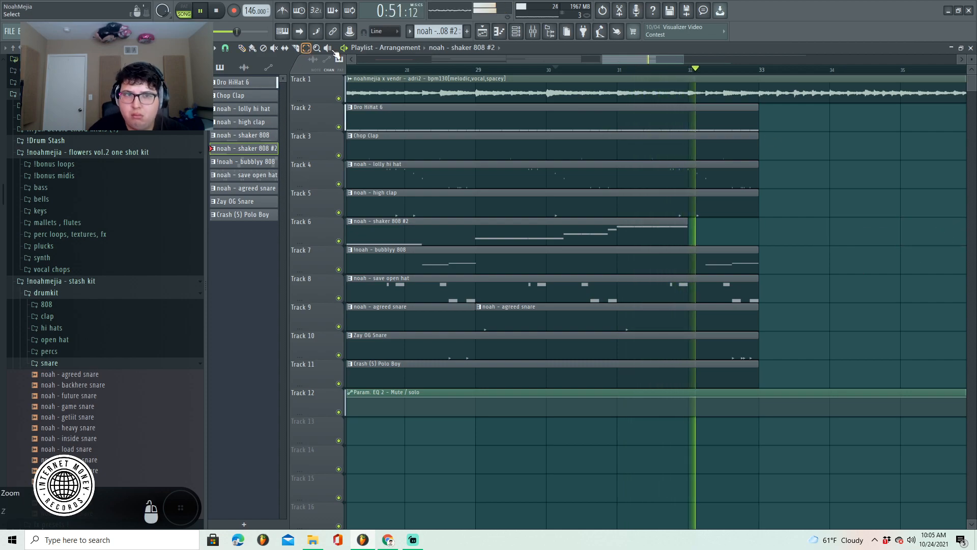
pyautogui.scroll(-4, 639, 95)
pyautogui.scroll(-2, 415, 118)
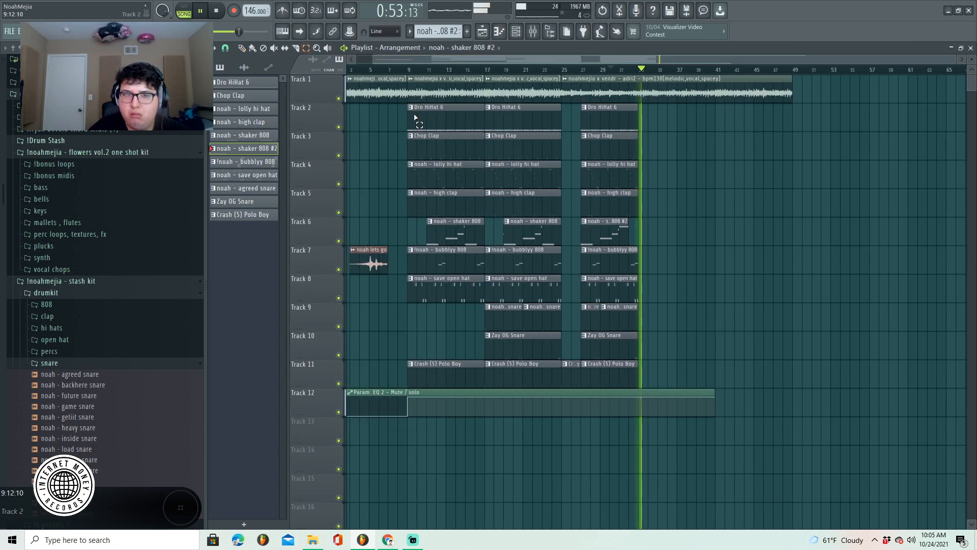
pyautogui.moveTo(654, 388); pyautogui.dragTo(502, 123)
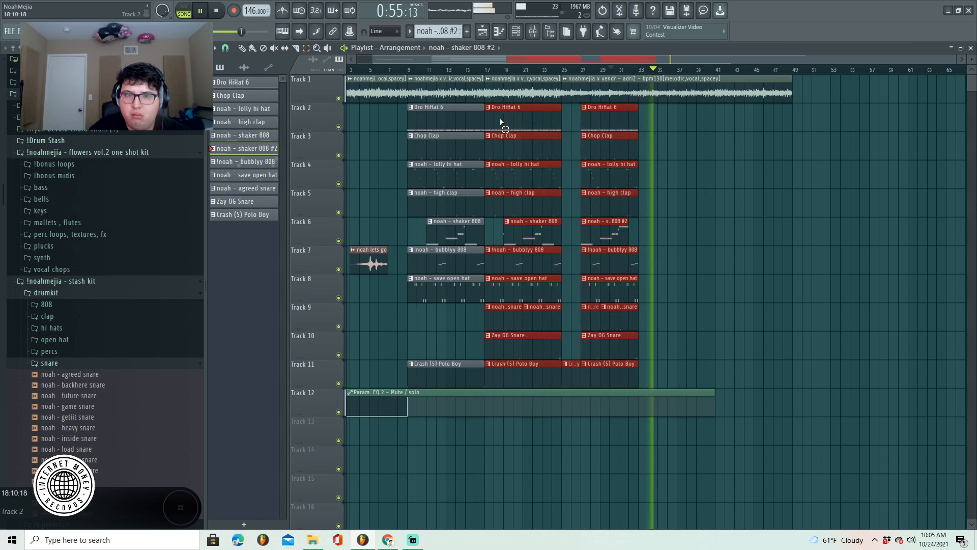
pyautogui.hotkey('ctrl', 'b')
pyautogui.moveTo(806, 403); pyautogui.dragTo(727, 132)
pyautogui.press('Delete')
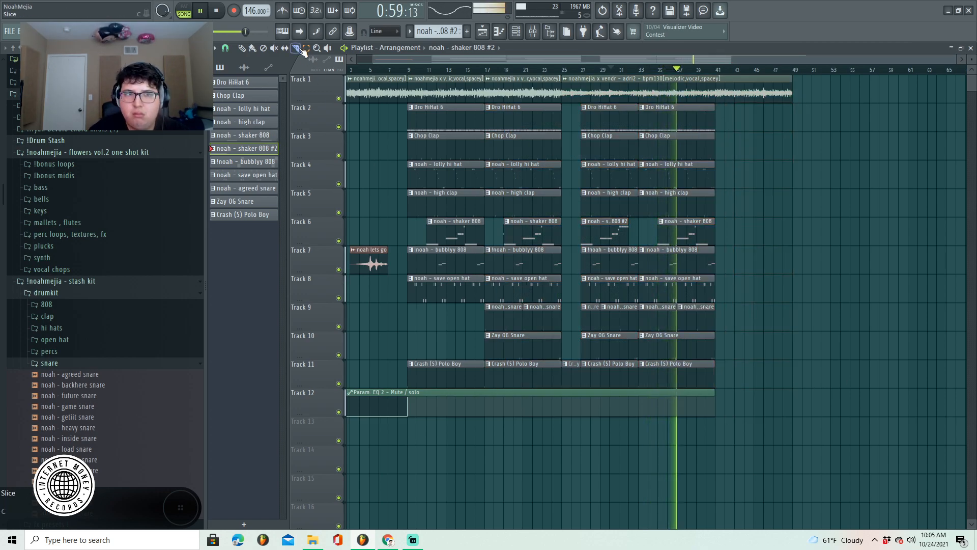
# - Slice the melodic loop on Track 1 at bars 33 and 41, and delete the part after bar 41
pyautogui.click(716, 72)
pyautogui.click(531, 70)
pyautogui.hotkey('ctrl', 'z')
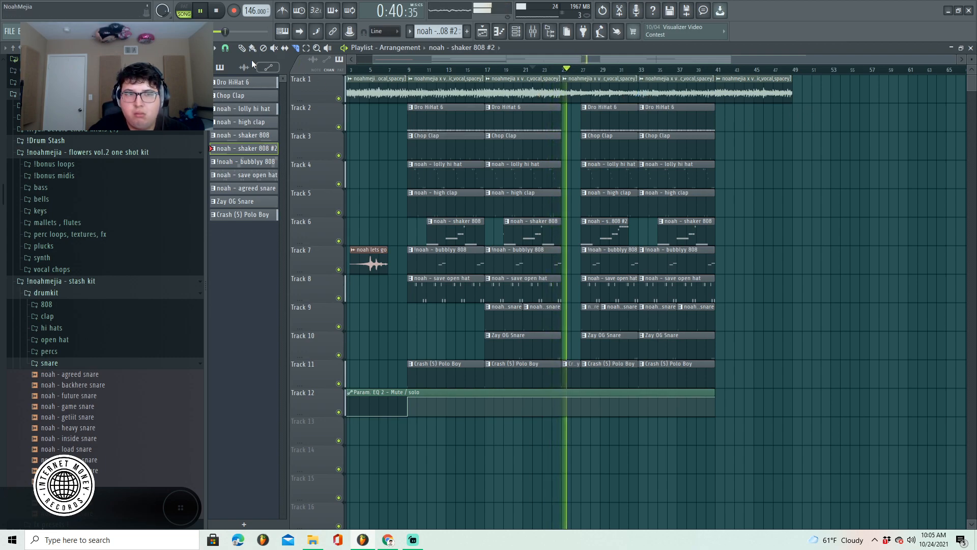
pyautogui.rightClick(732, 93)
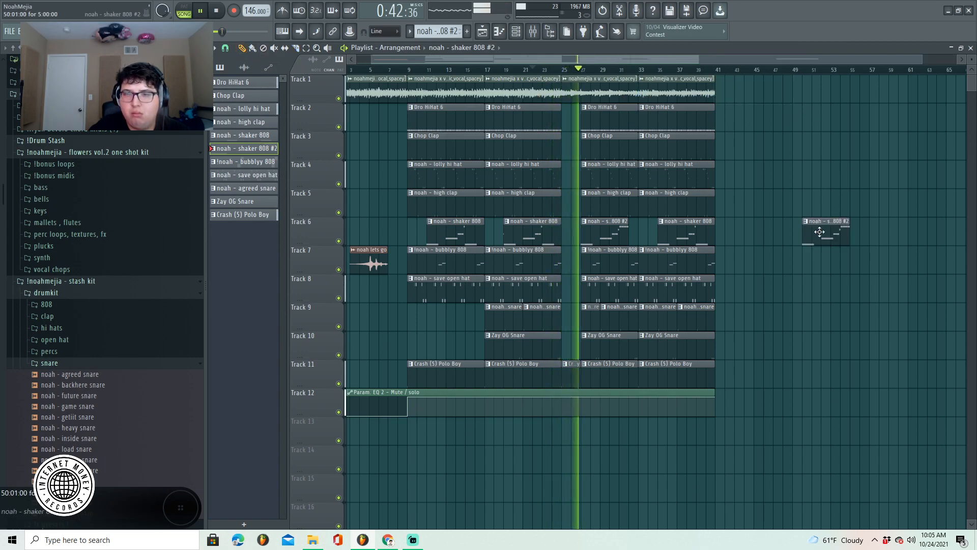
# - Delete the save open hat and Zay OG Snare clips from bars 27 to 33
pyautogui.hscroll(-2, 587, 138)
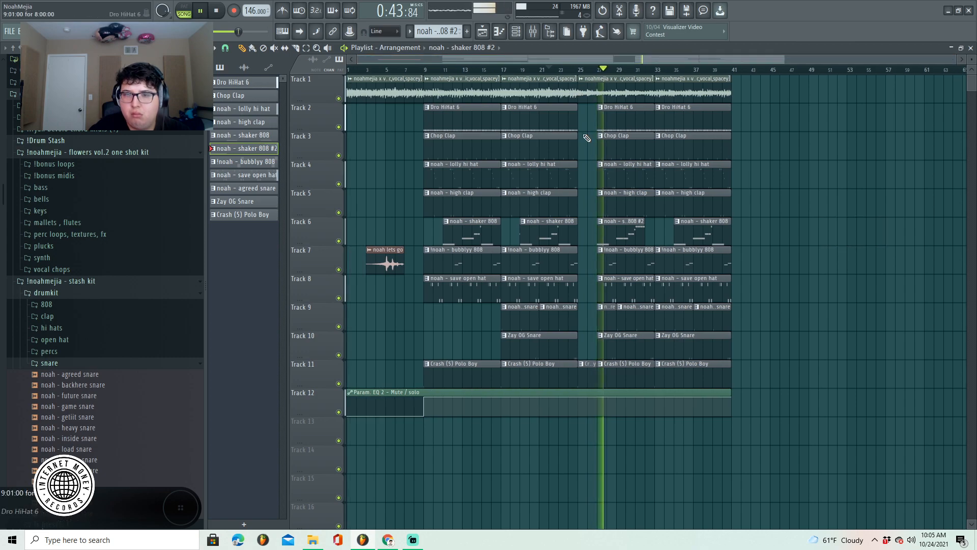
pyautogui.rightClick(628, 290)
pyautogui.rightClick(632, 340)
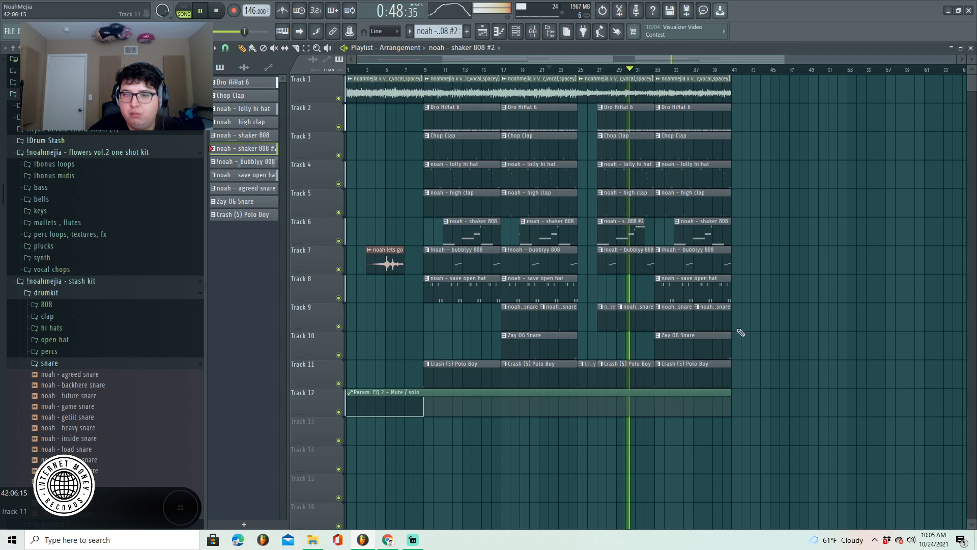
# - Duplicate the whole arrangement from bar 41, delete the copied "noah lets go" clip on Track 7, and stop playback
pyautogui.hotkey('ctrl', 'a')
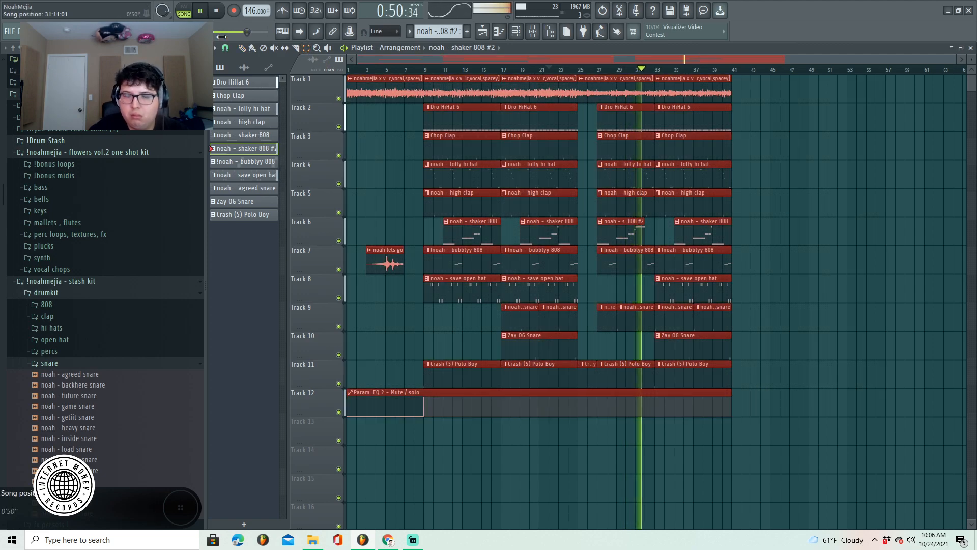
pyautogui.hotkey('ctrl', 'b')
pyautogui.moveTo(592, 266); pyautogui.dragTo(571, 236)
pyautogui.press('Delete')
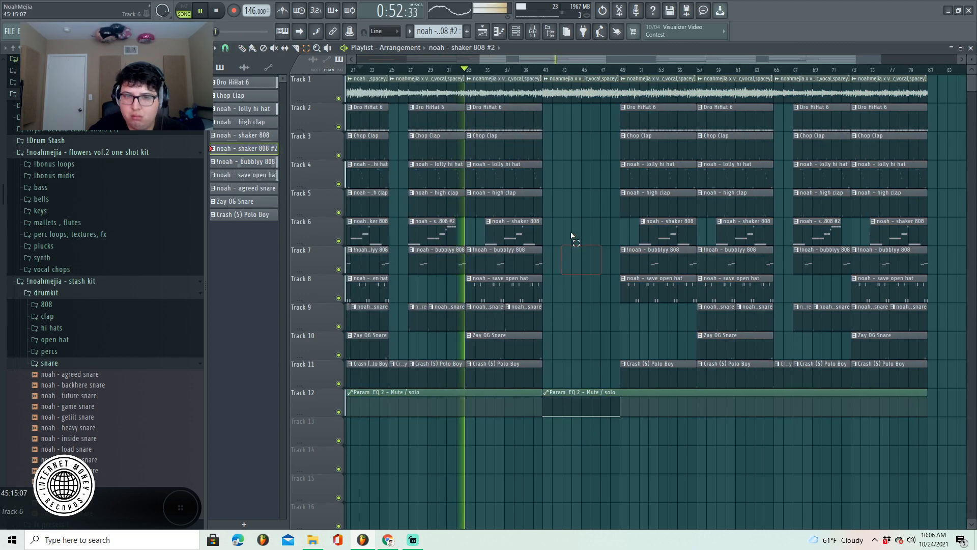
pyautogui.moveTo(881, 60); pyautogui.dragTo(960, 60)
pyautogui.moveTo(480, 60); pyautogui.dragTo(446, 59)
pyautogui.press('space')
pyautogui.moveTo(445, 59); pyautogui.dragTo(358, 59)
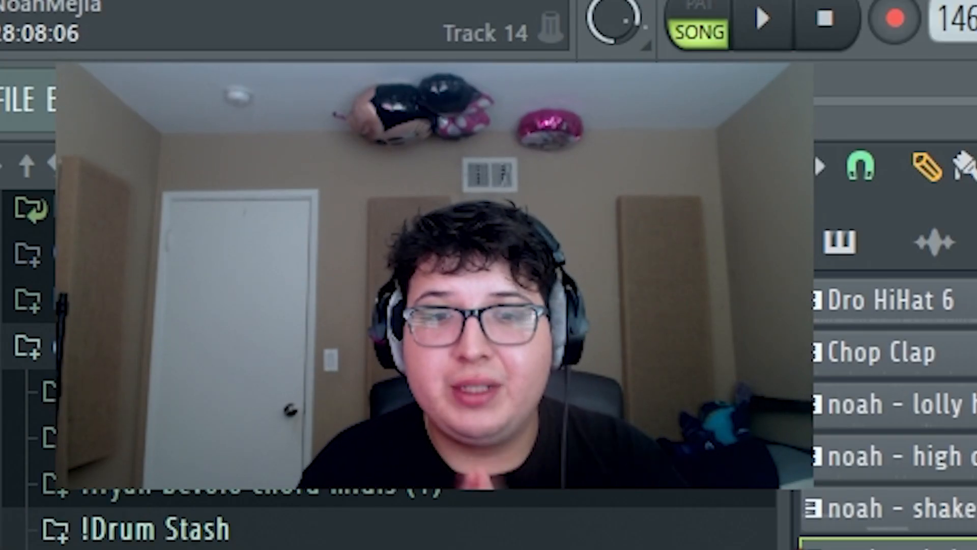